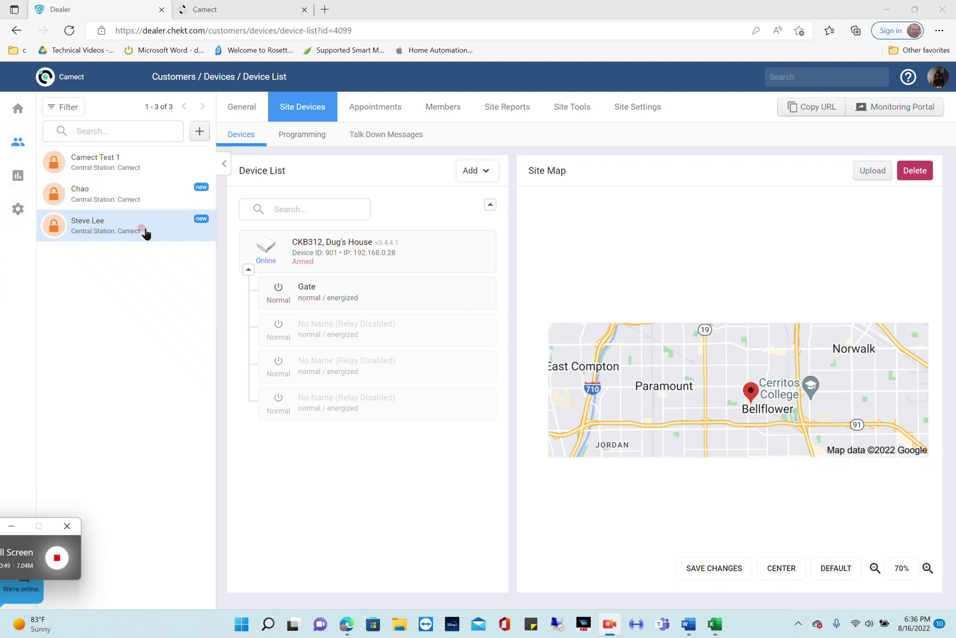
Open the settings window for the Dug's House CKB312 bridge.
left_click(307, 108)
mouse_move(321, 260)
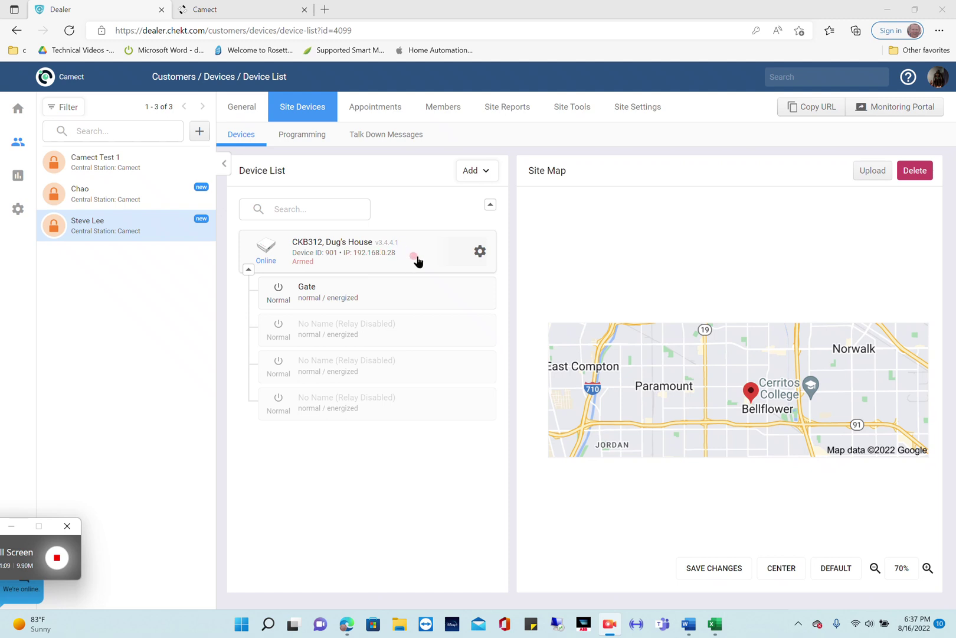
left_click(479, 253)
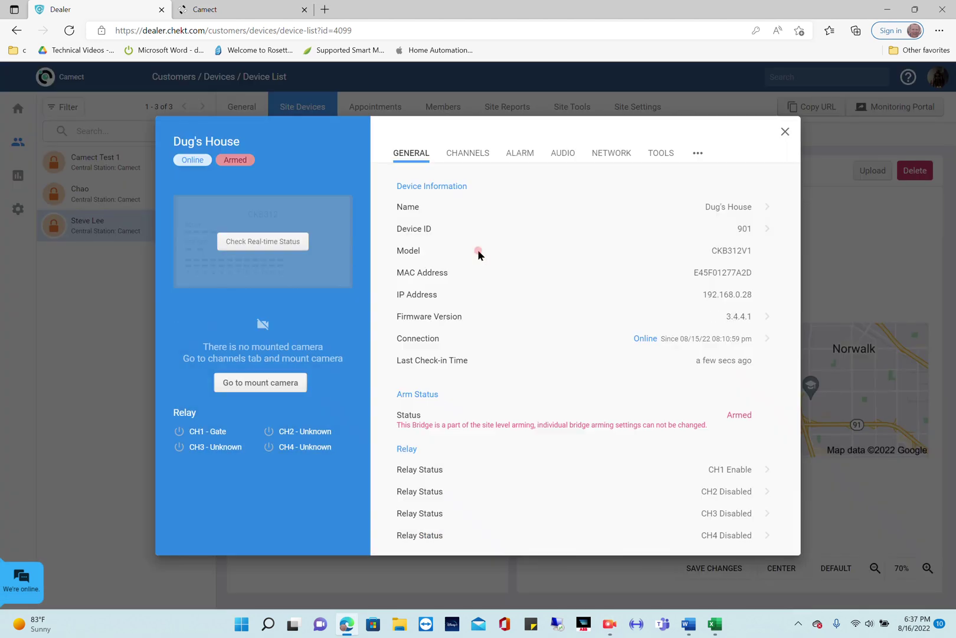
Turn on the bridge's Local API Service under its Network settings.
left_click(621, 156)
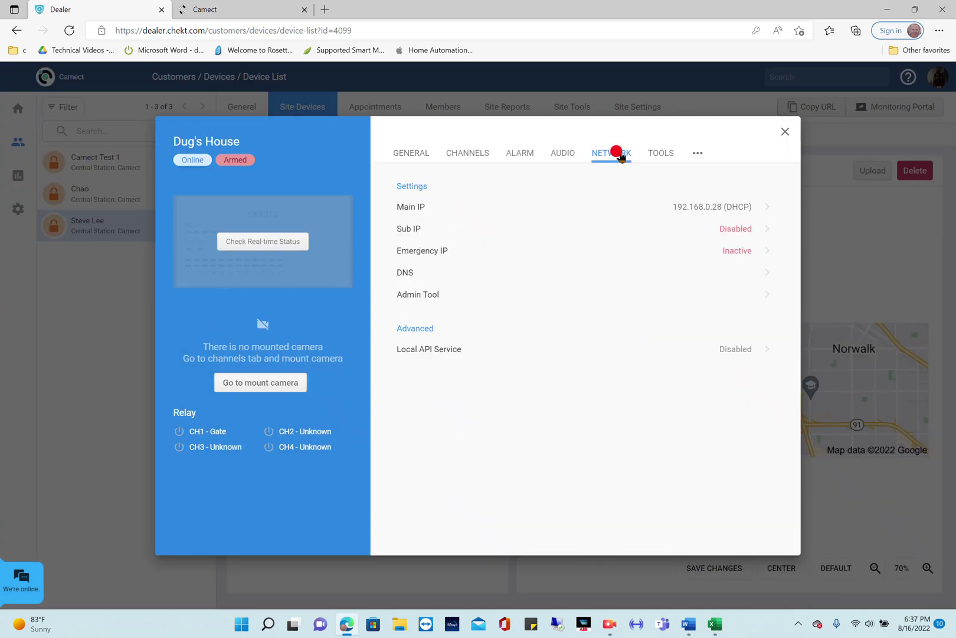
left_click(736, 351)
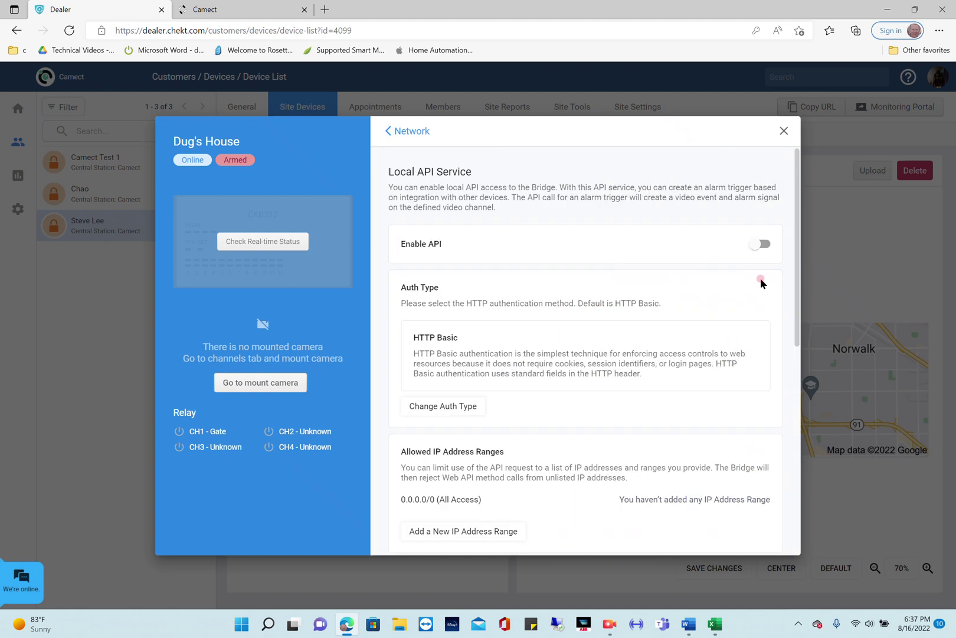
left_click(759, 244)
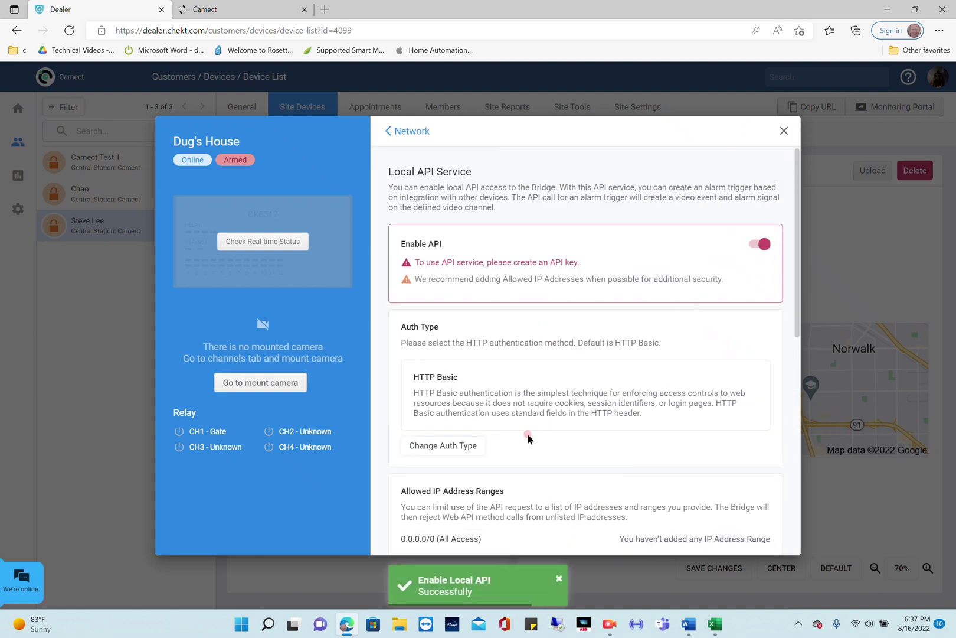
Generate and copy a new API key, then close the bridge details.
scroll(528, 433, "down", 5)
left_click(452, 390)
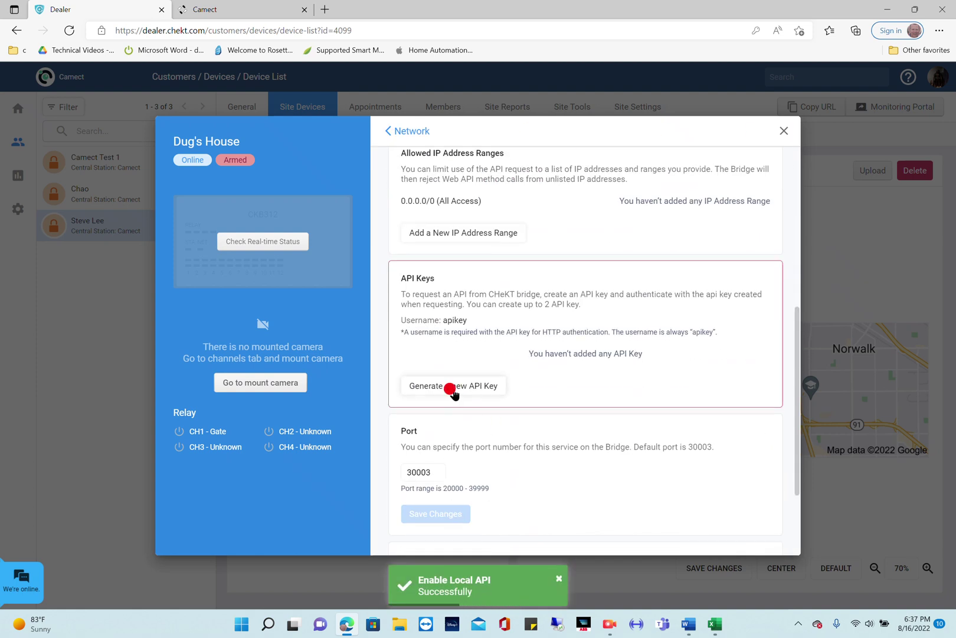
left_click(705, 367)
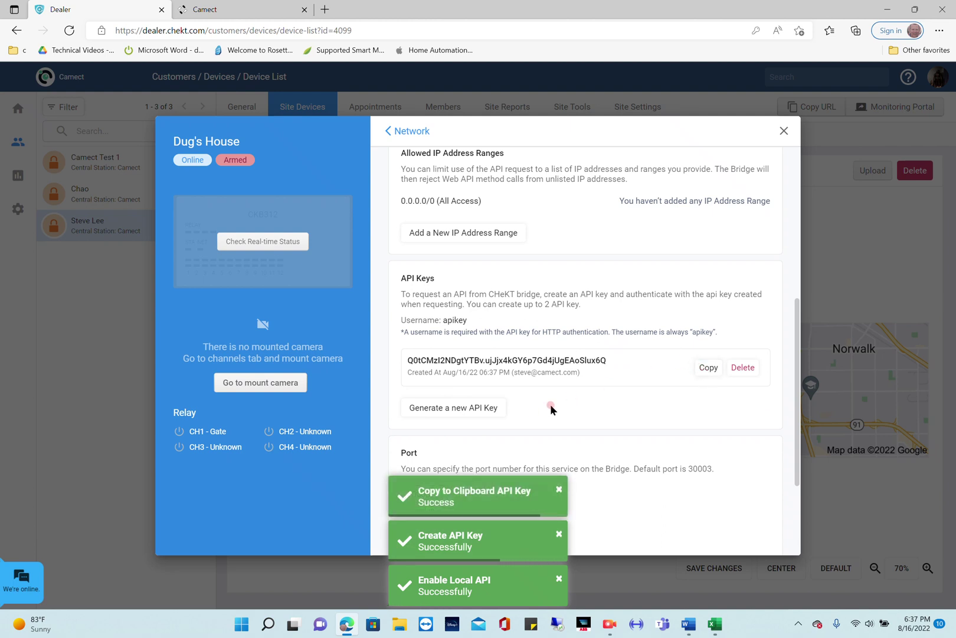
scroll(531, 417, "down", 2)
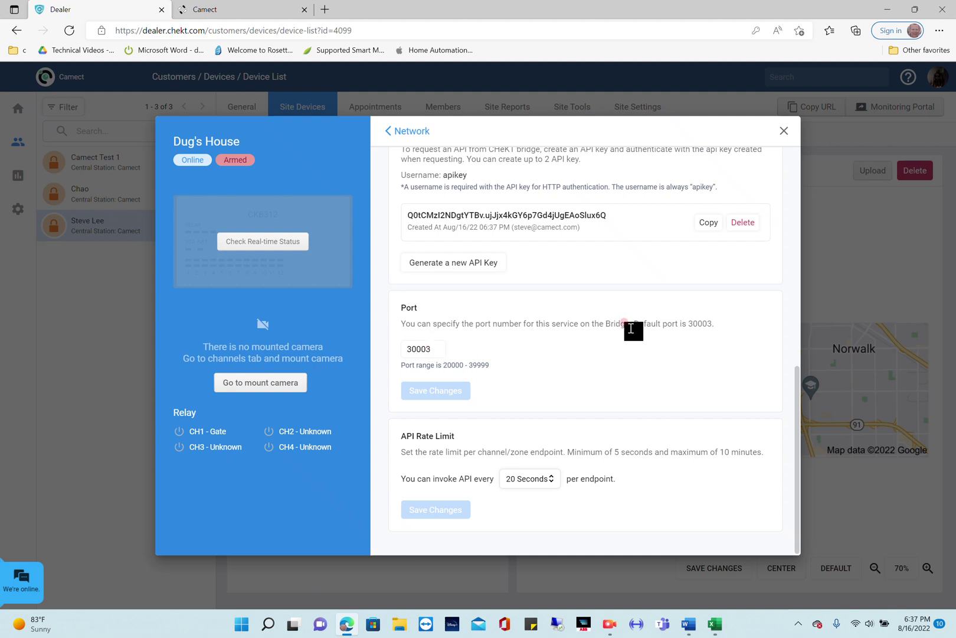
left_click(782, 128)
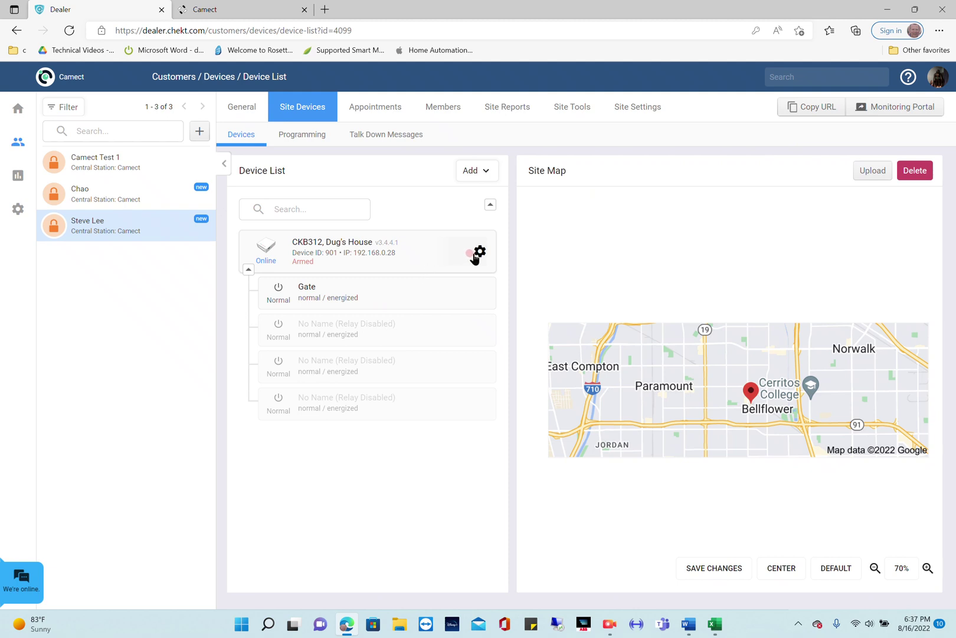
Run discovery on bridge Input 1 and select the Amcrest camera at 192.168.0.46.
left_click(477, 171)
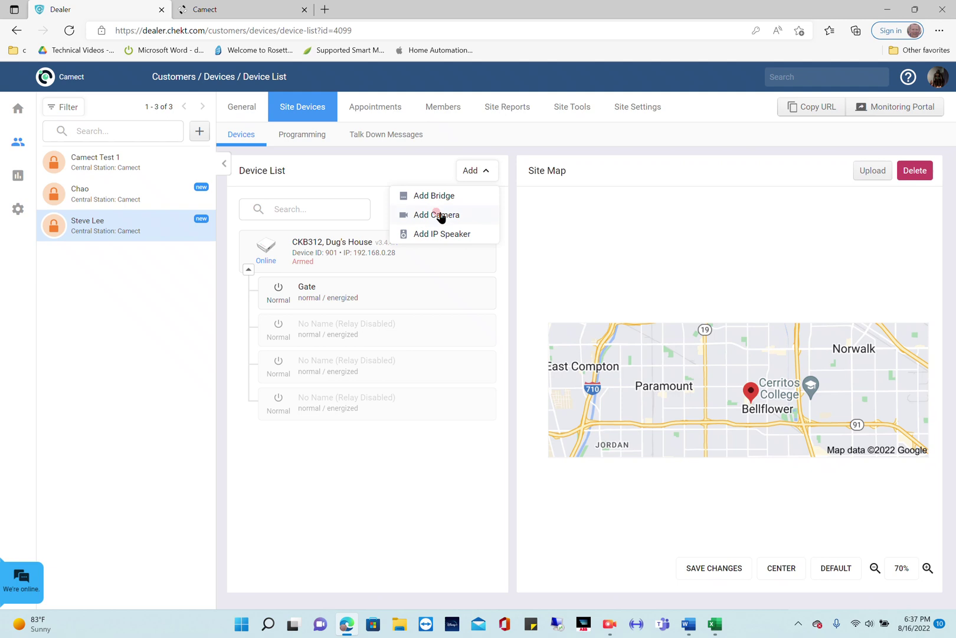
left_click(478, 254)
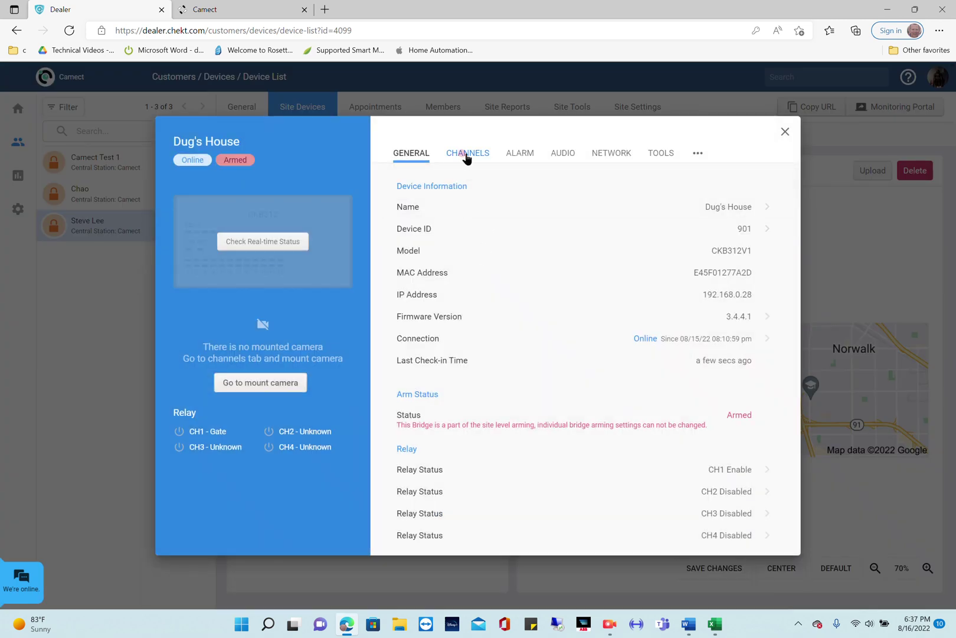
left_click(467, 155)
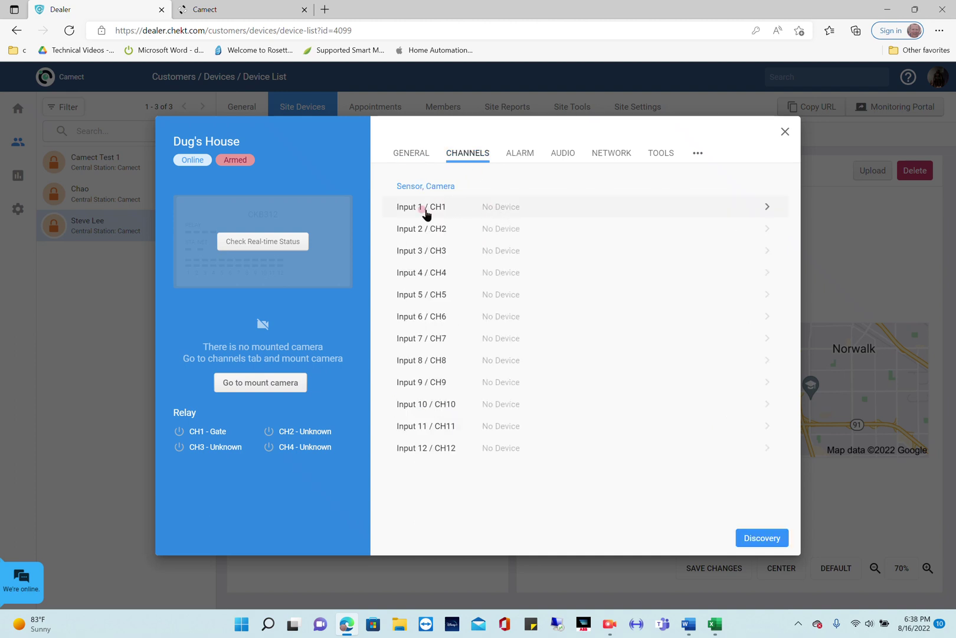
left_click(492, 205)
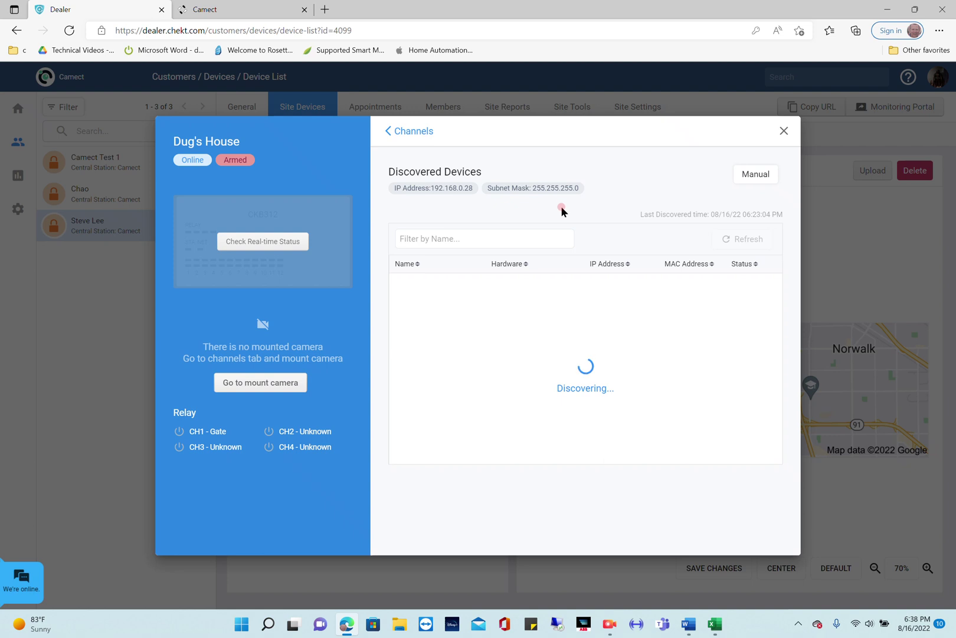
left_click(758, 176)
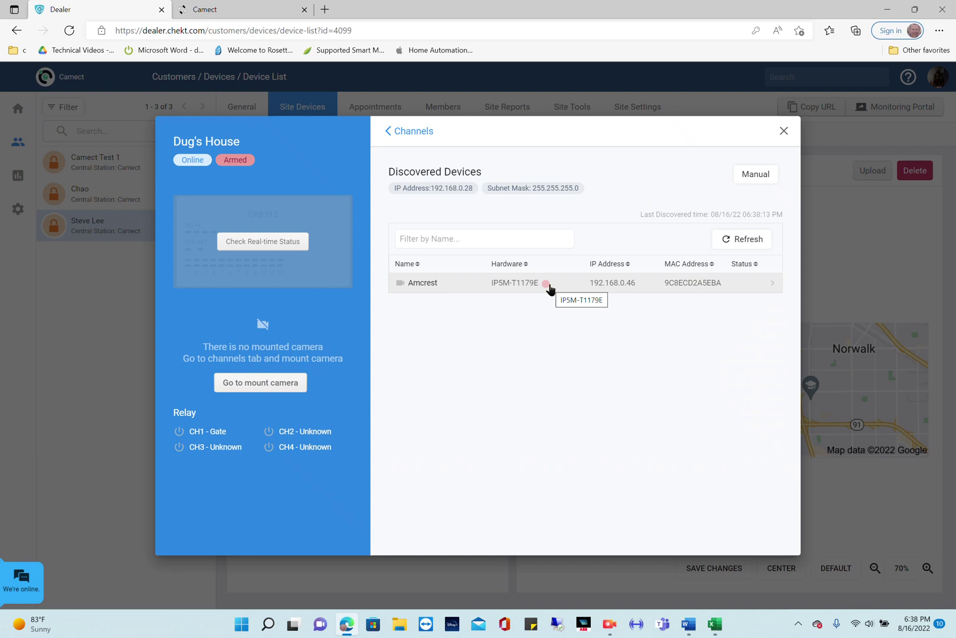
left_click(547, 286)
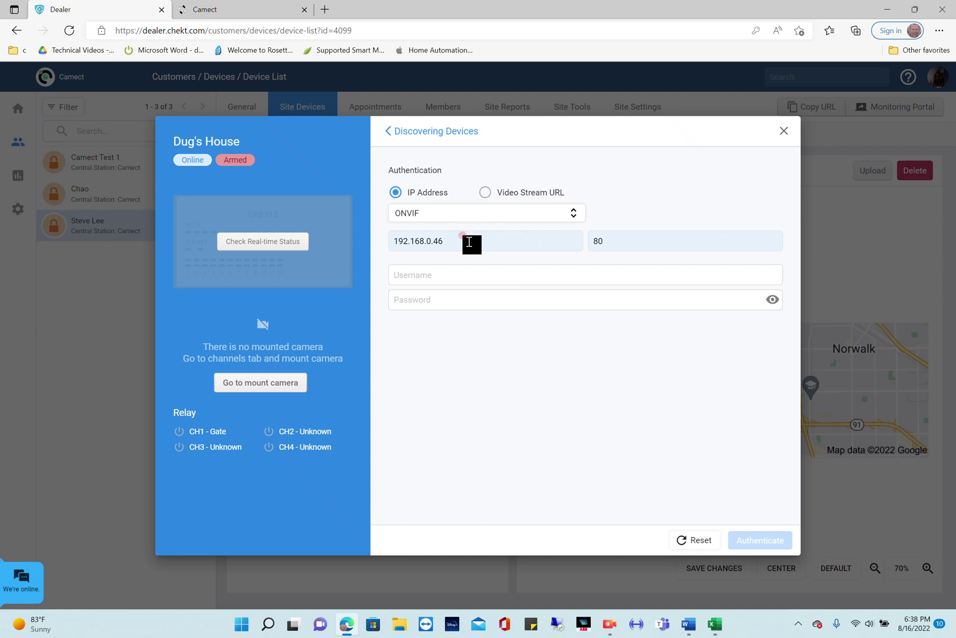
Authenticate the Amcrest camera with username admin and its password, then accept the snapshot.
left_click(465, 274)
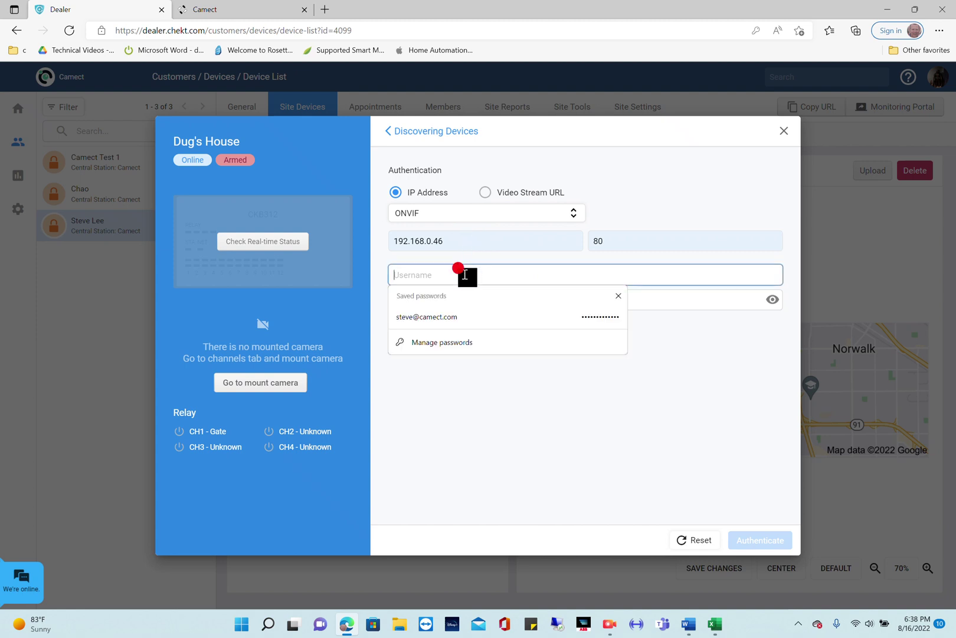
type("admin")
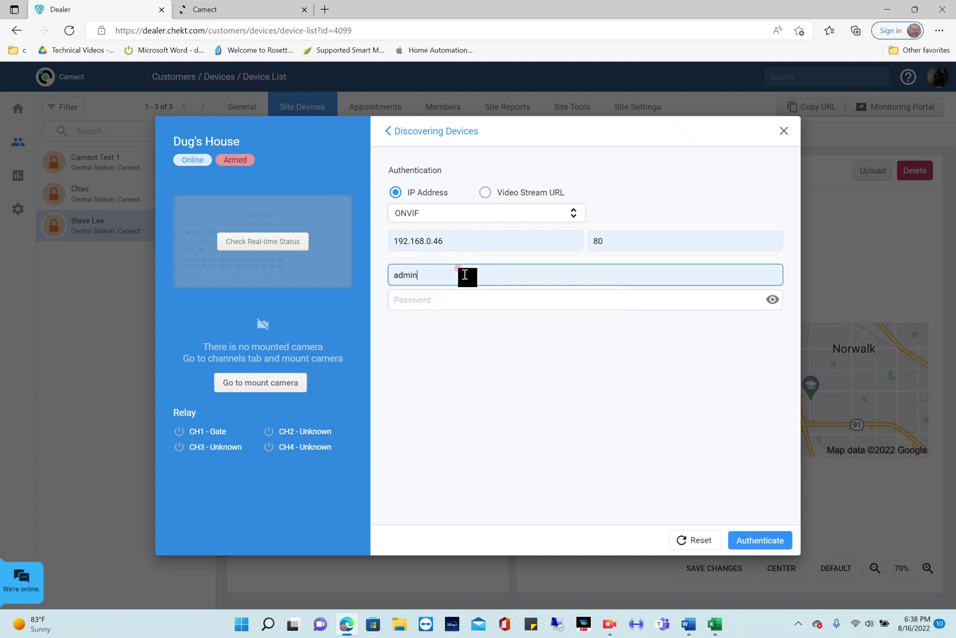
key("Tab")
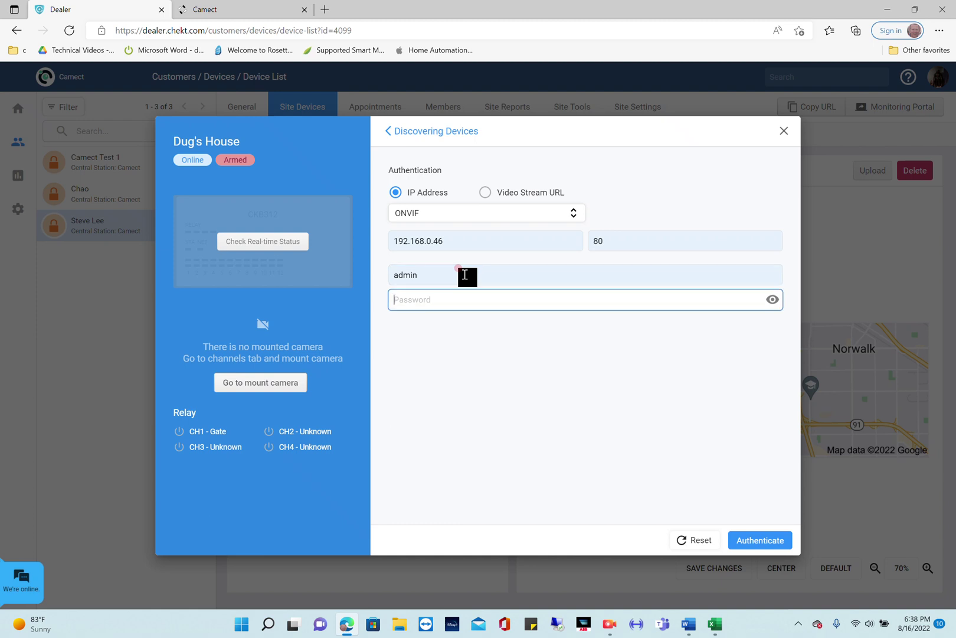
type("••••••••")
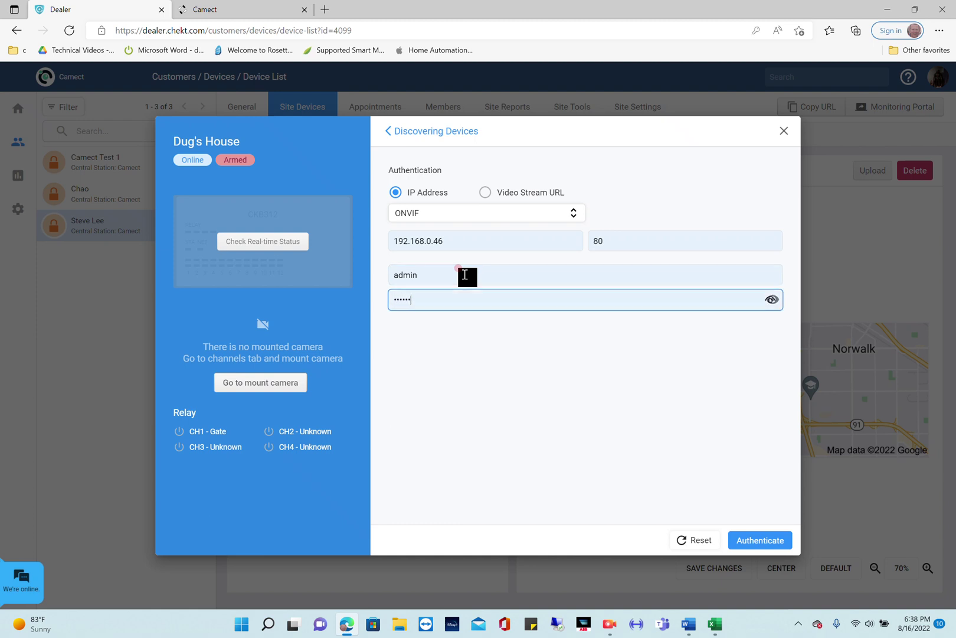
type("•••")
left_click(765, 541)
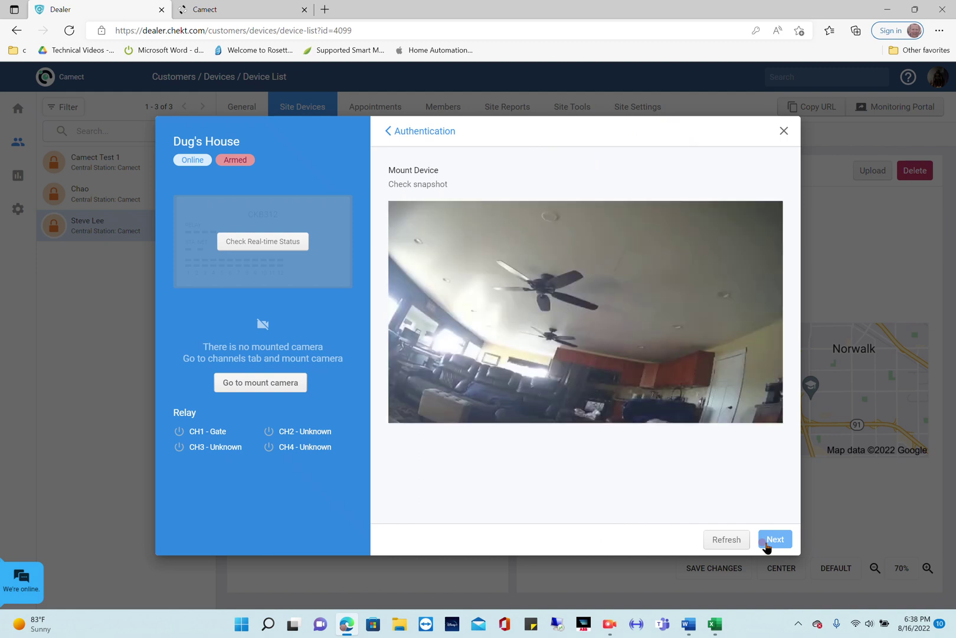
left_click(771, 543)
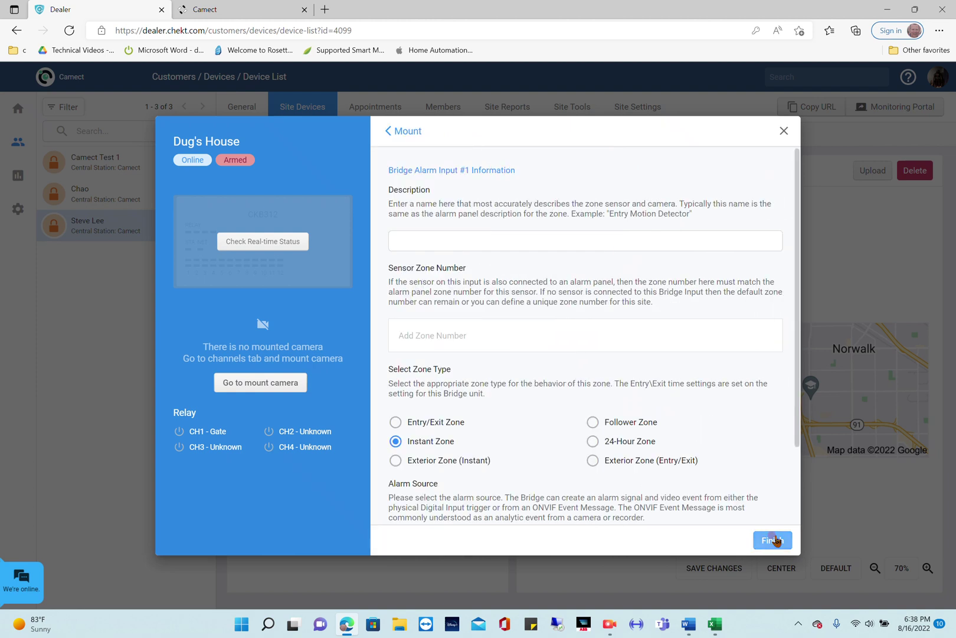
Name input 1 'Test', set sensor zone 1 with ONVIF Event Message alarm source, and finish.
left_click(480, 244)
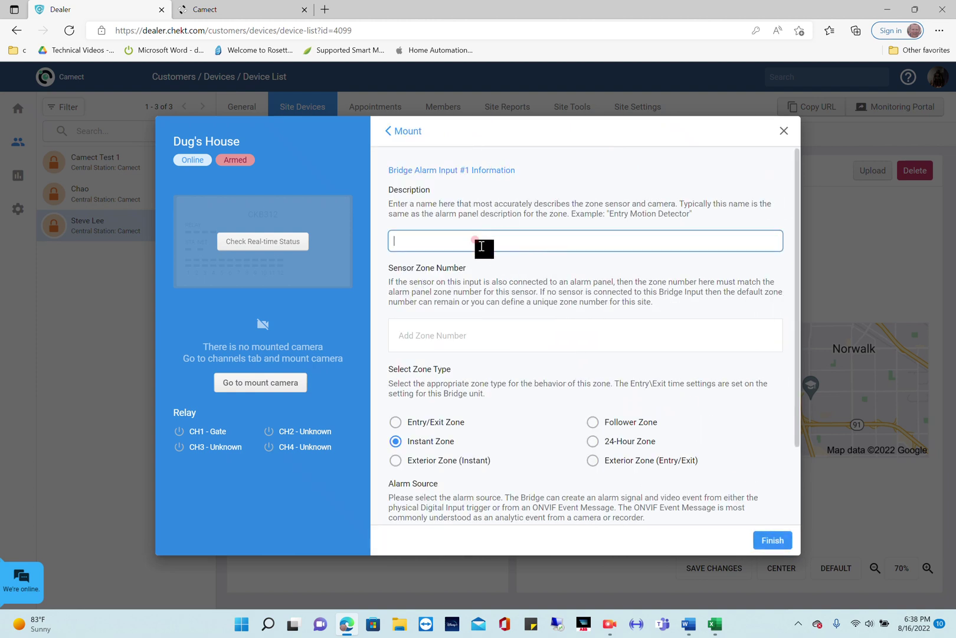
type("Test")
left_click(411, 332)
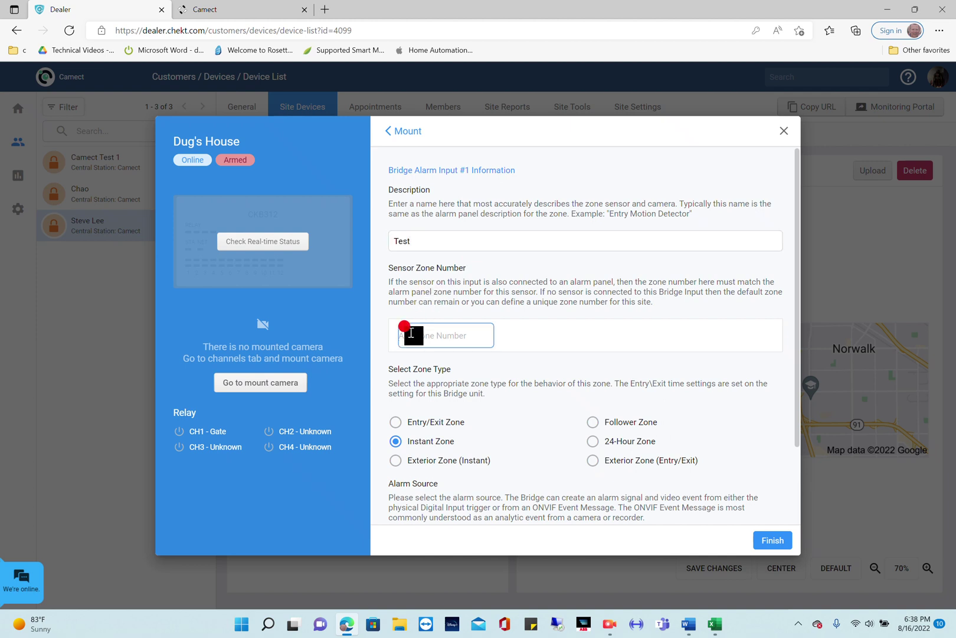
type("1")
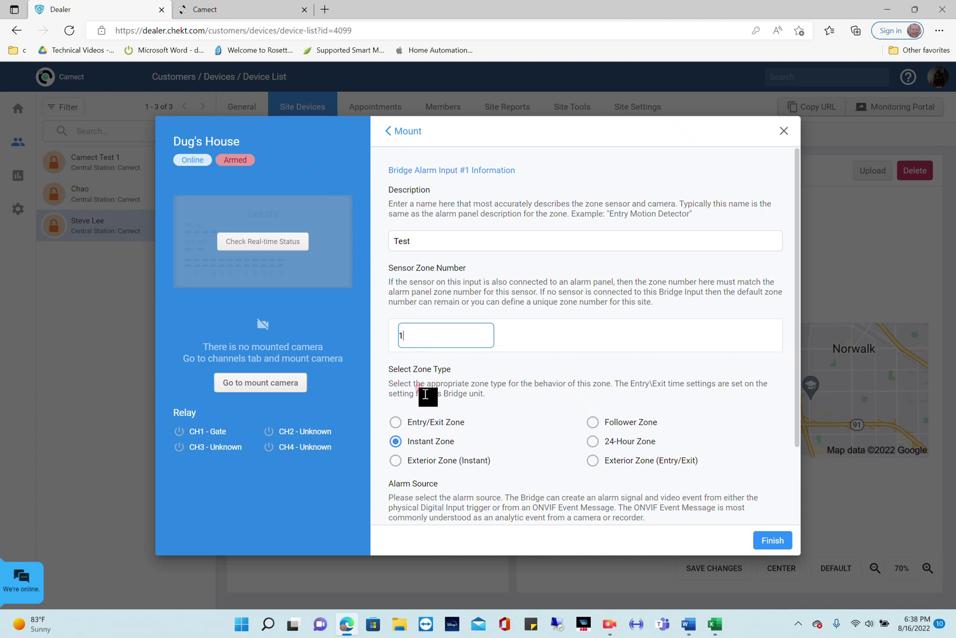
scroll(425, 394, "down", 2)
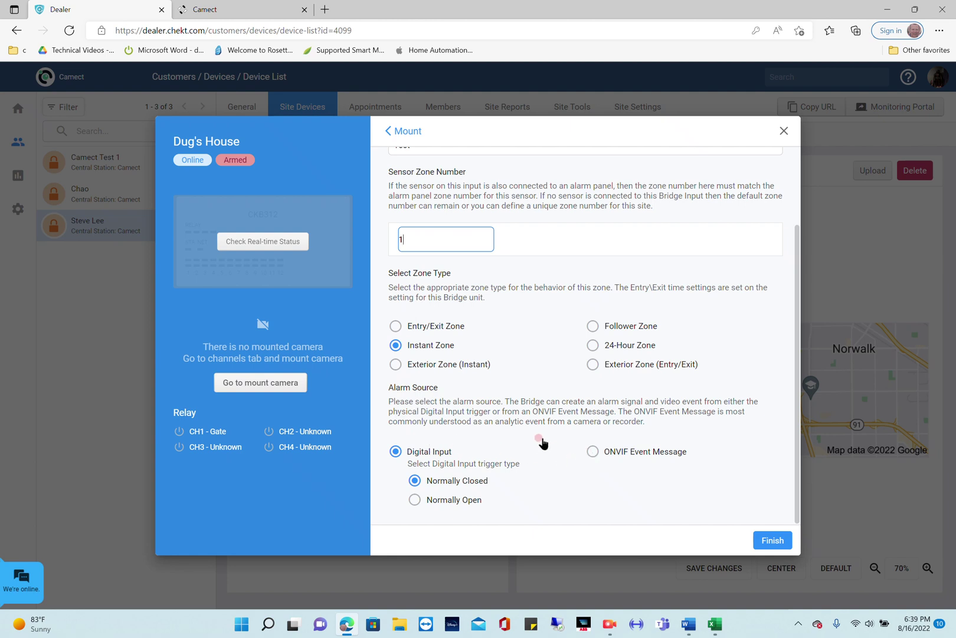
left_click(591, 451)
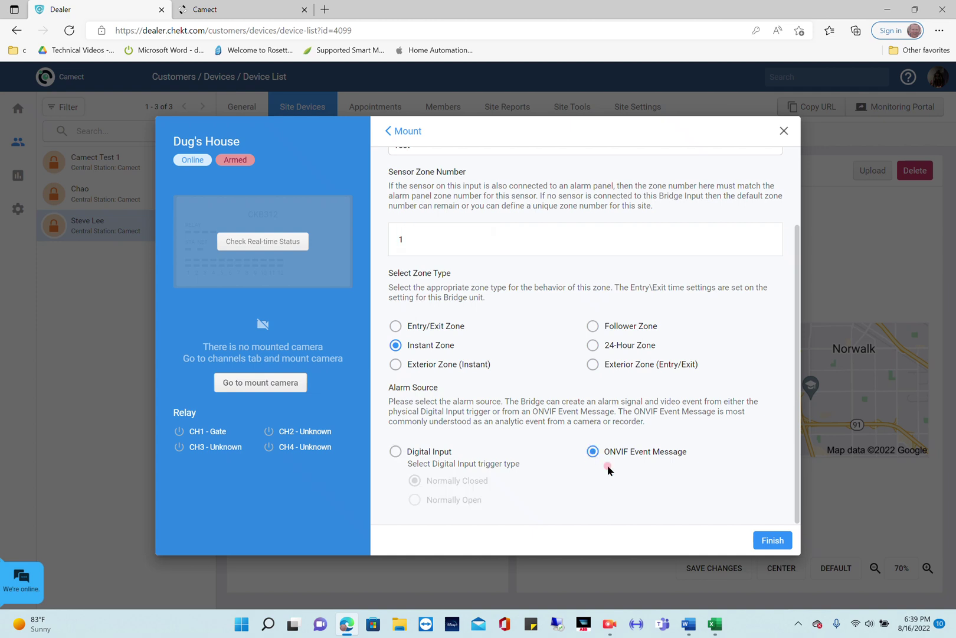
left_click(678, 497)
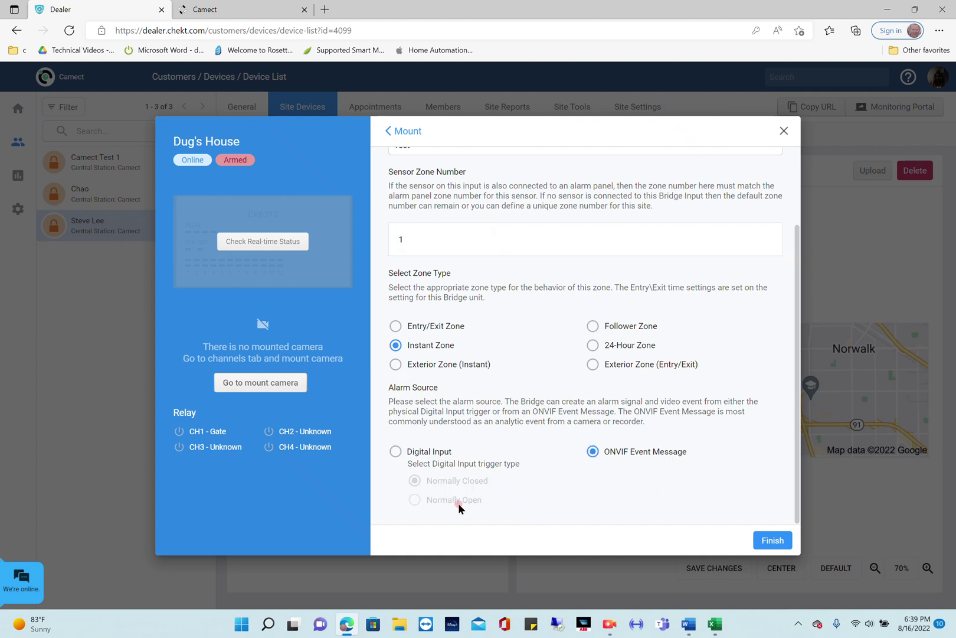
left_click(761, 539)
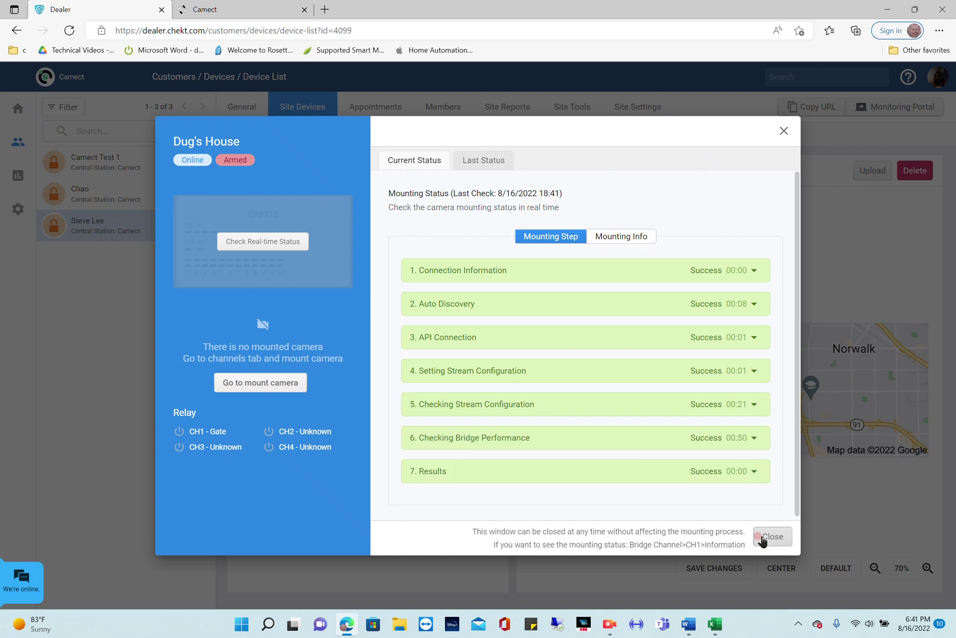
Close the mounting status report once all seven steps show Success.
left_click(771, 536)
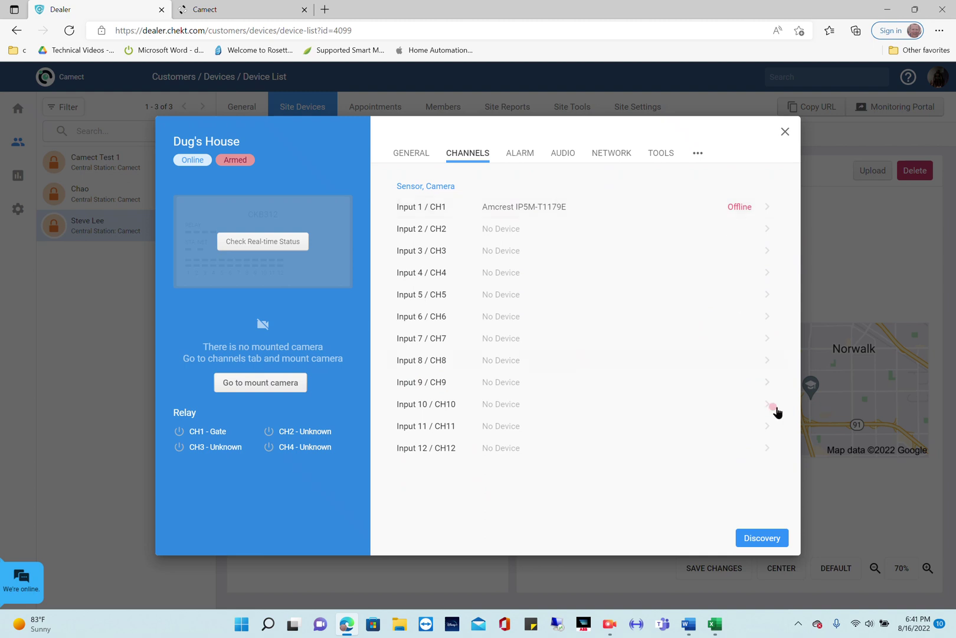
Close the bridge dialog to return to the Site Devices list.
left_click(783, 133)
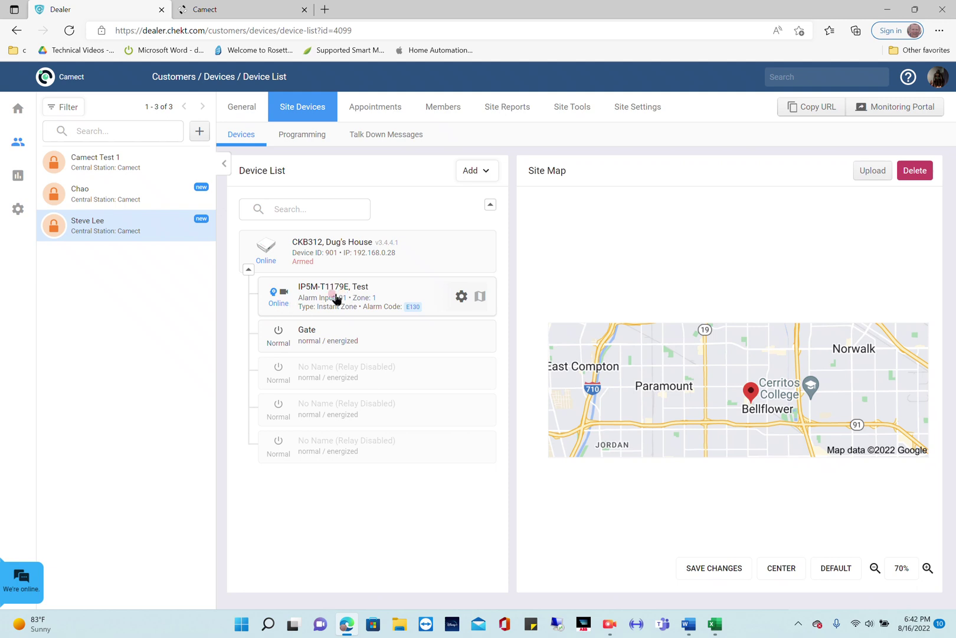
In Camect, open the Home hub's settings at its alert options.
left_click(242, 10)
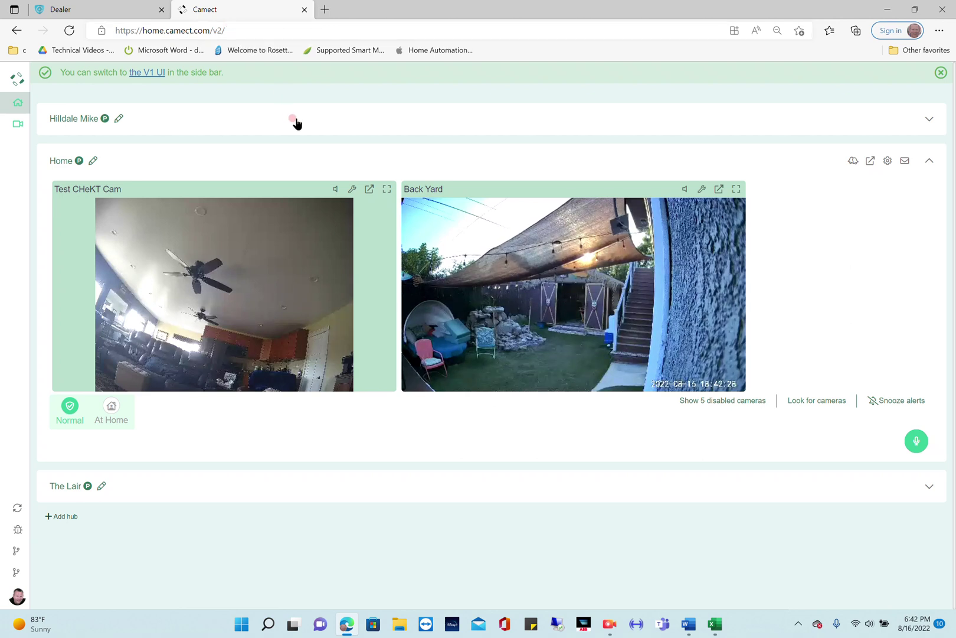
mouse_move(288, 254)
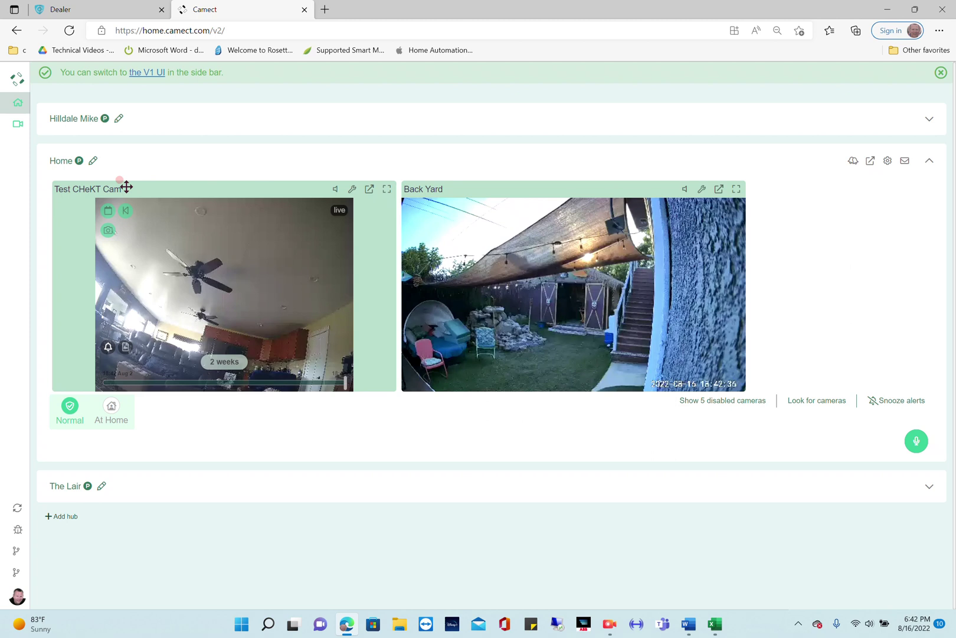
left_click(888, 161)
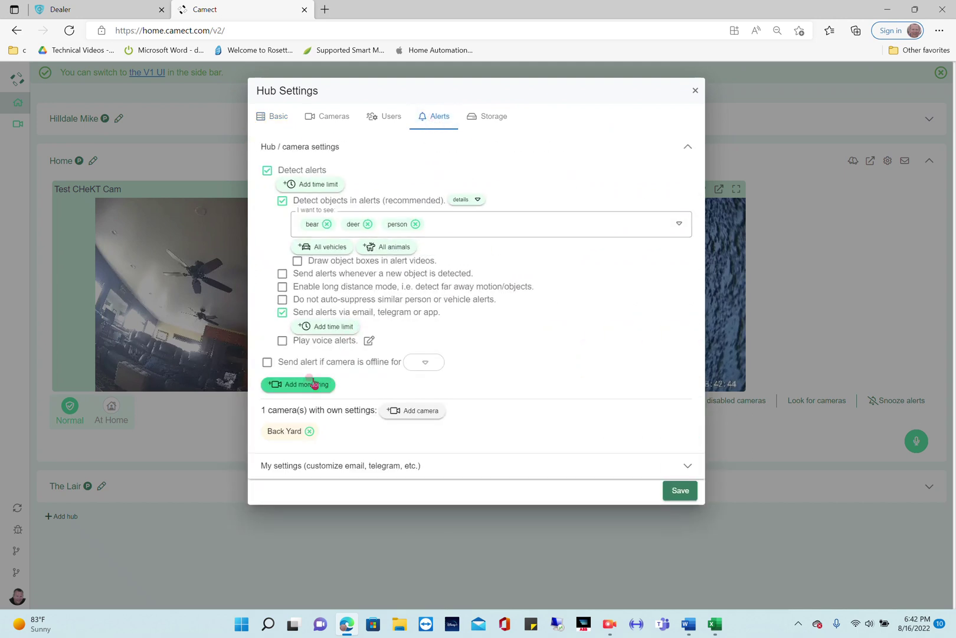
left_click(311, 385)
left_click(641, 113)
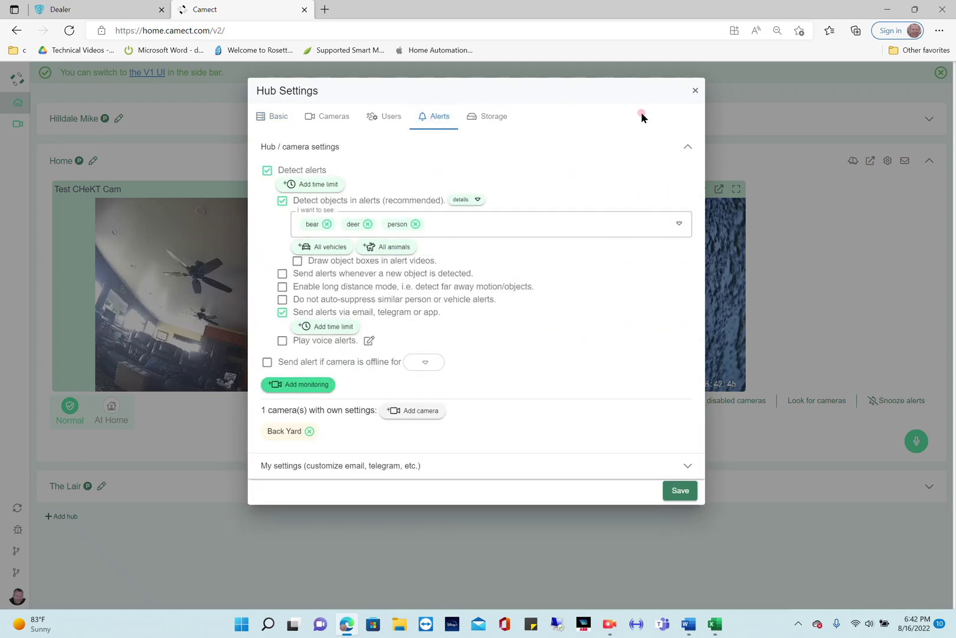
Close Hub Settings to show the Test CHeKT Cam and Back Yard live feeds.
left_click(693, 92)
left_click(111, 161)
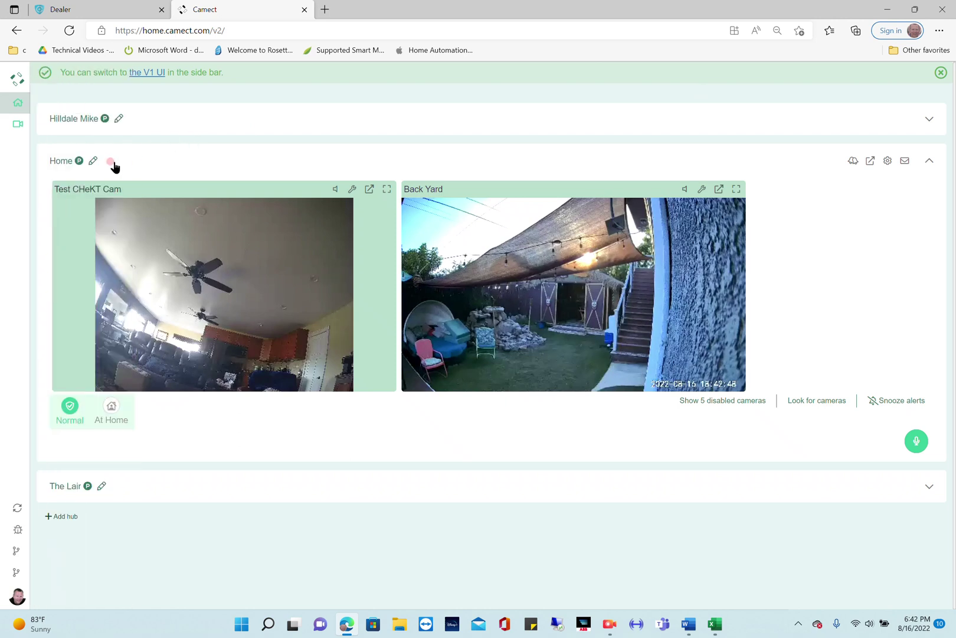
left_click(60, 161)
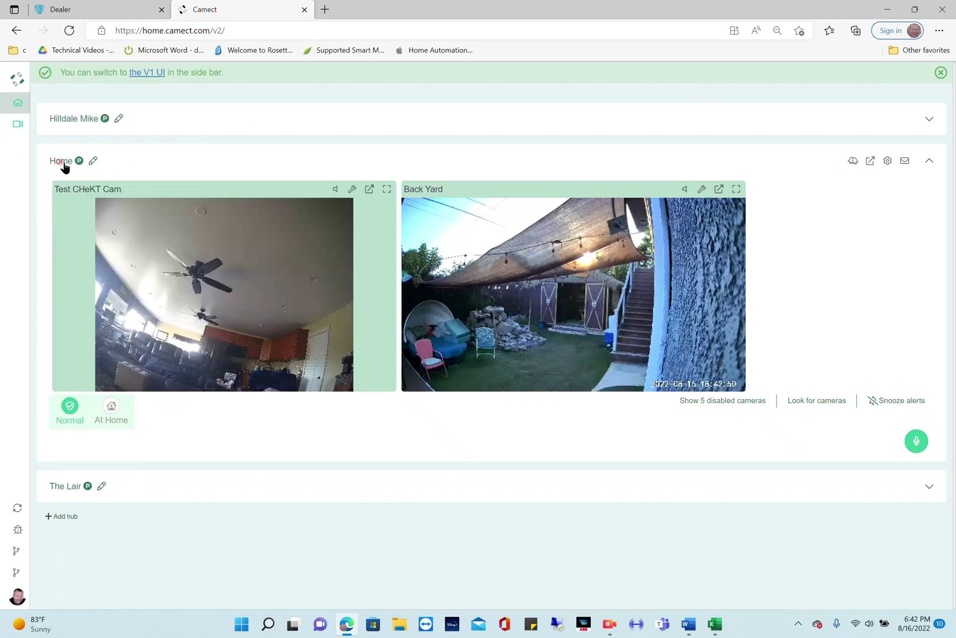
left_click(77, 163)
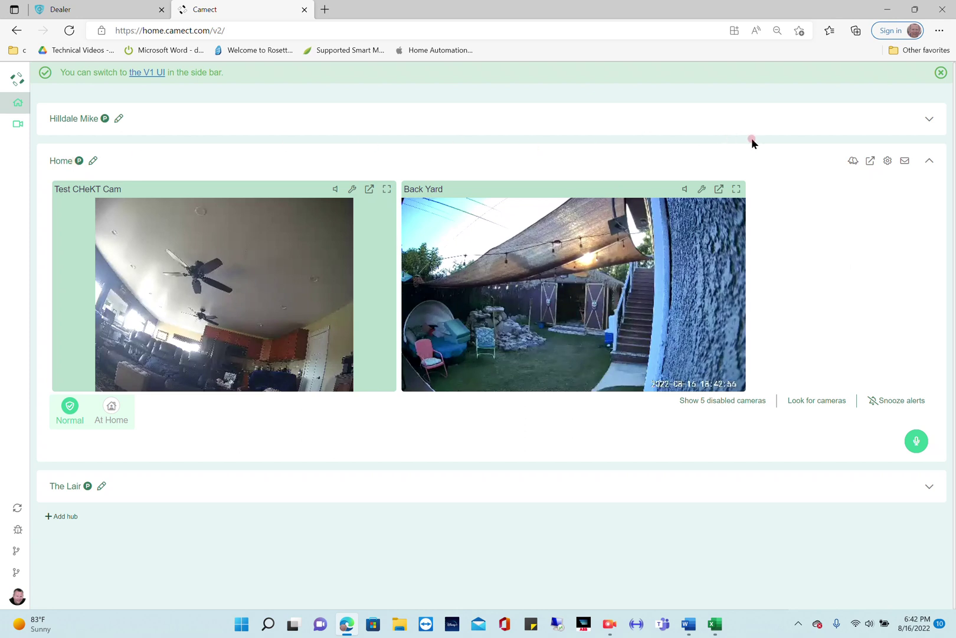
Add a CHeKT monitoring service from the Home hub's Alerts settings.
left_click(887, 160)
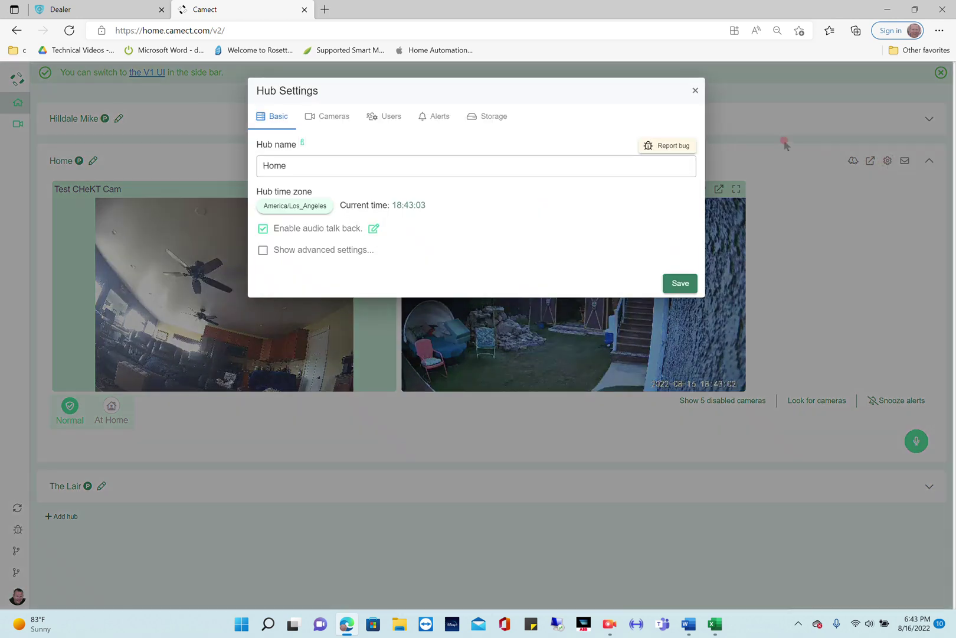
left_click(435, 116)
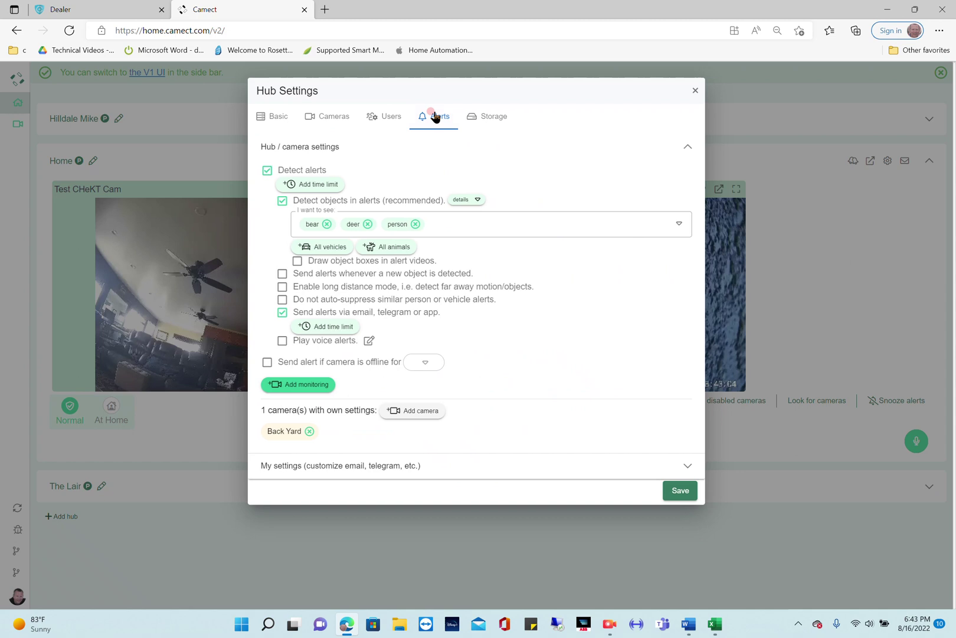
left_click(299, 390)
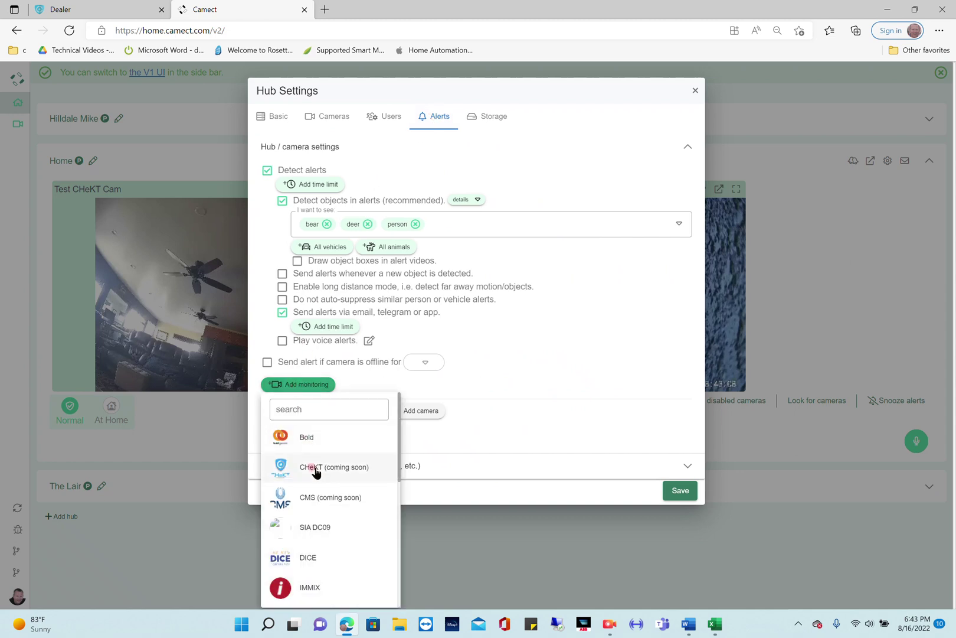
left_click(316, 469)
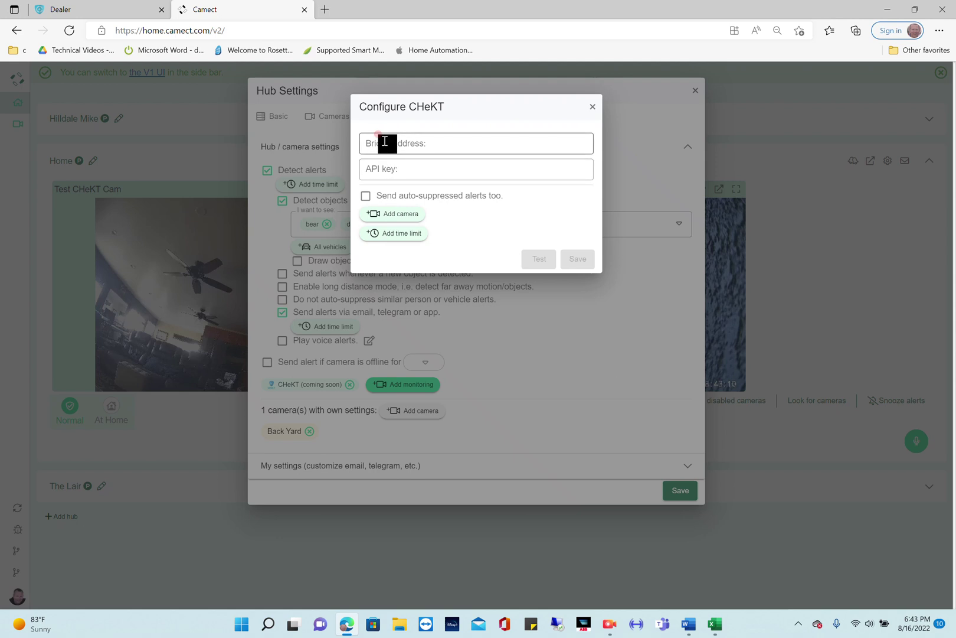
Enter bridge address 192.168.0.28:30003 and paste the copied API key.
left_click(385, 141)
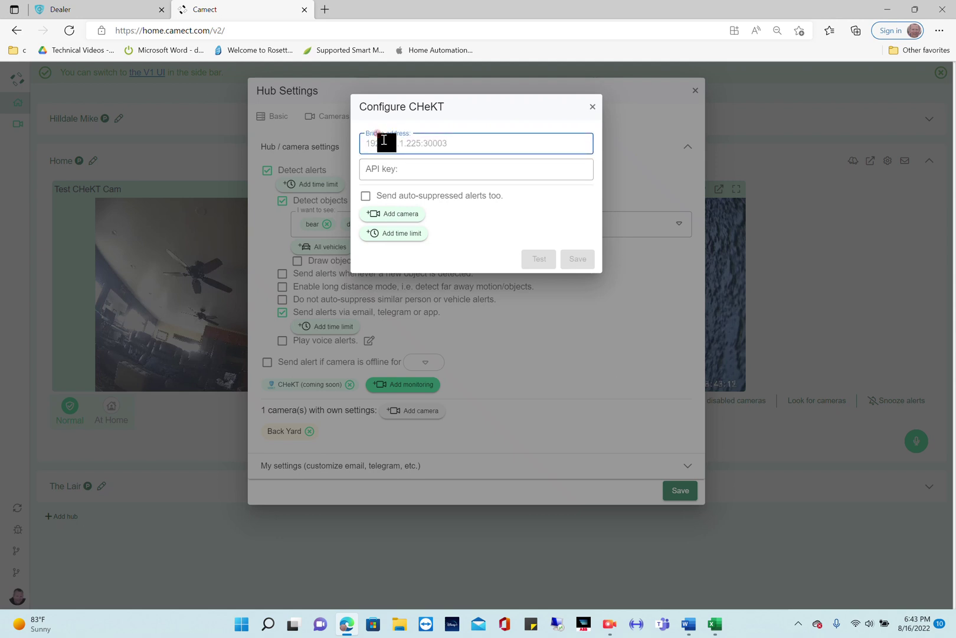
type("192.168.0.28:30003")
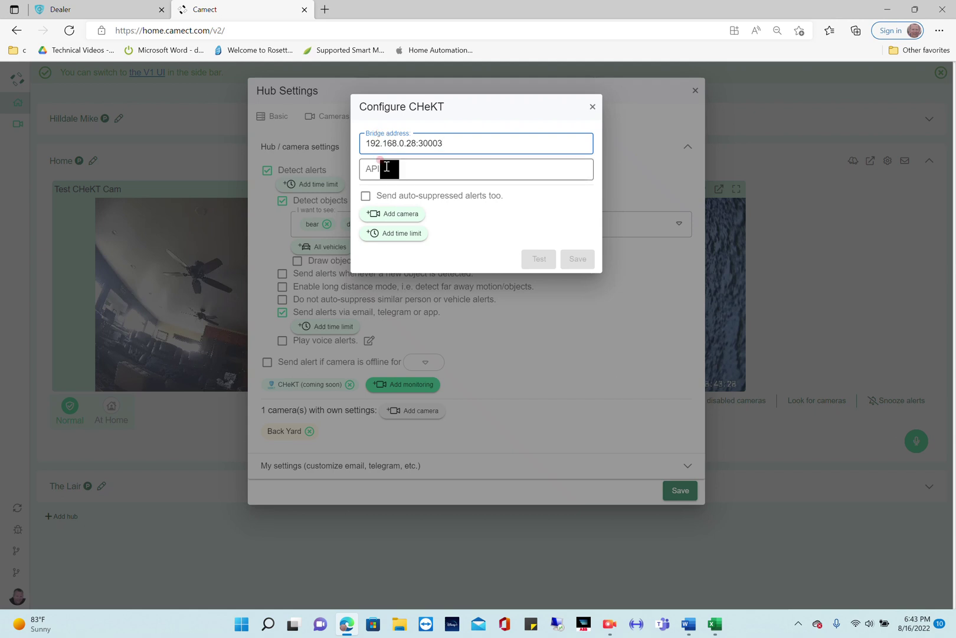
left_click(387, 168)
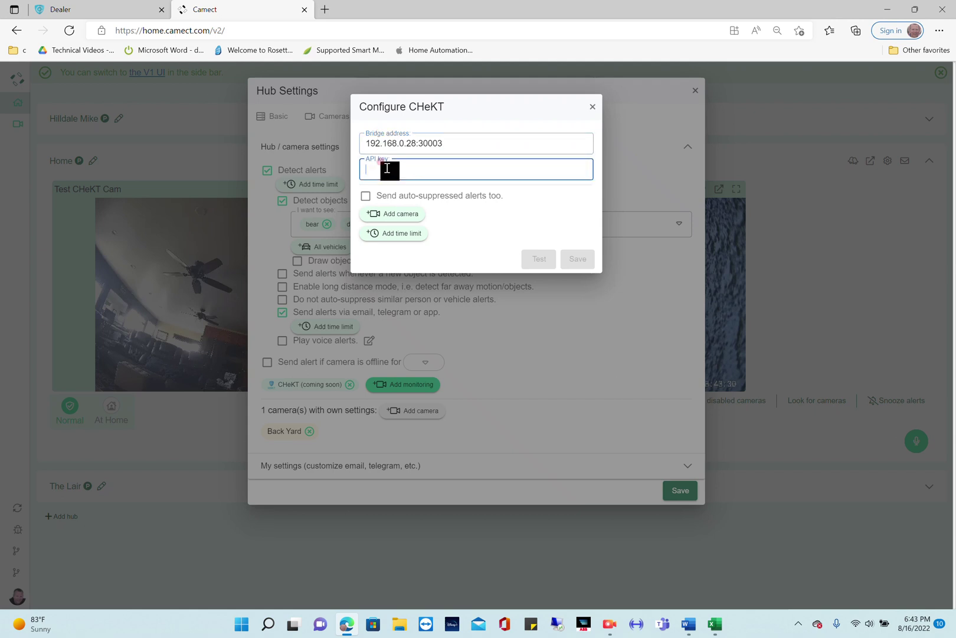
right_click(387, 168)
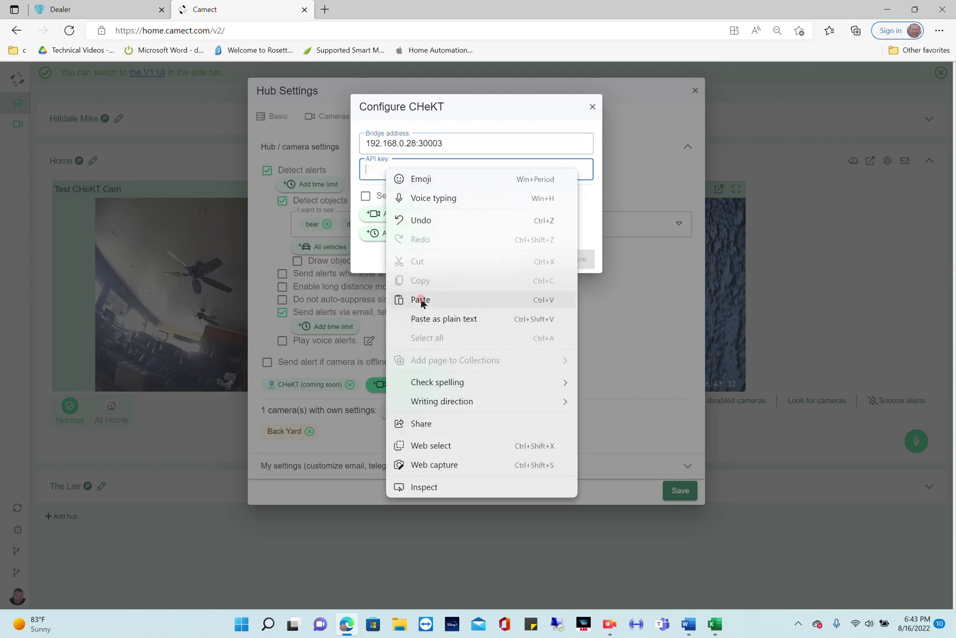
left_click(421, 300)
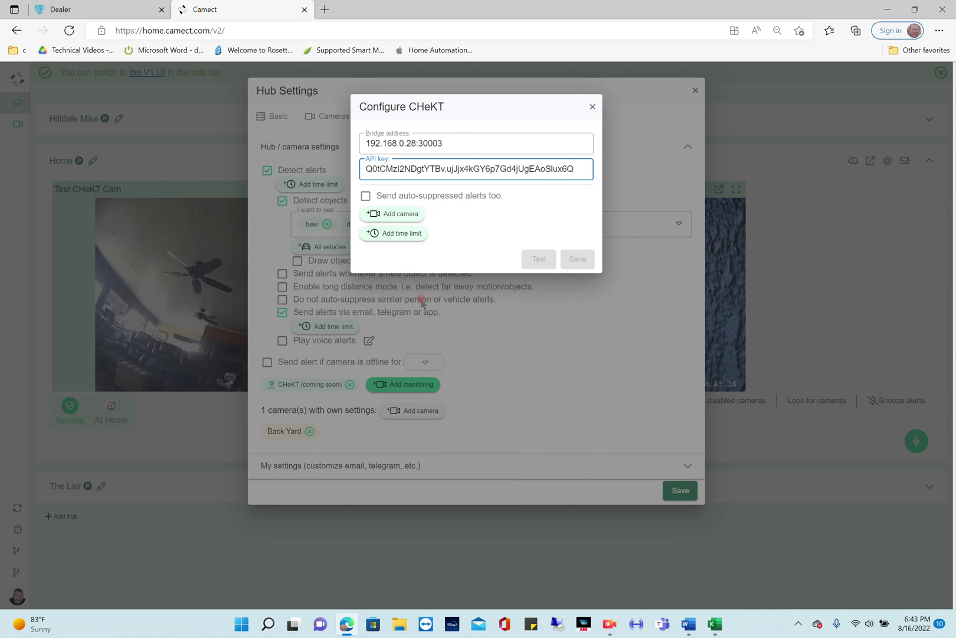
Add Test CHeKT Cam to the CHeKT monitoring setup as channel 1, zone 1.
left_click(391, 214)
left_click(393, 216)
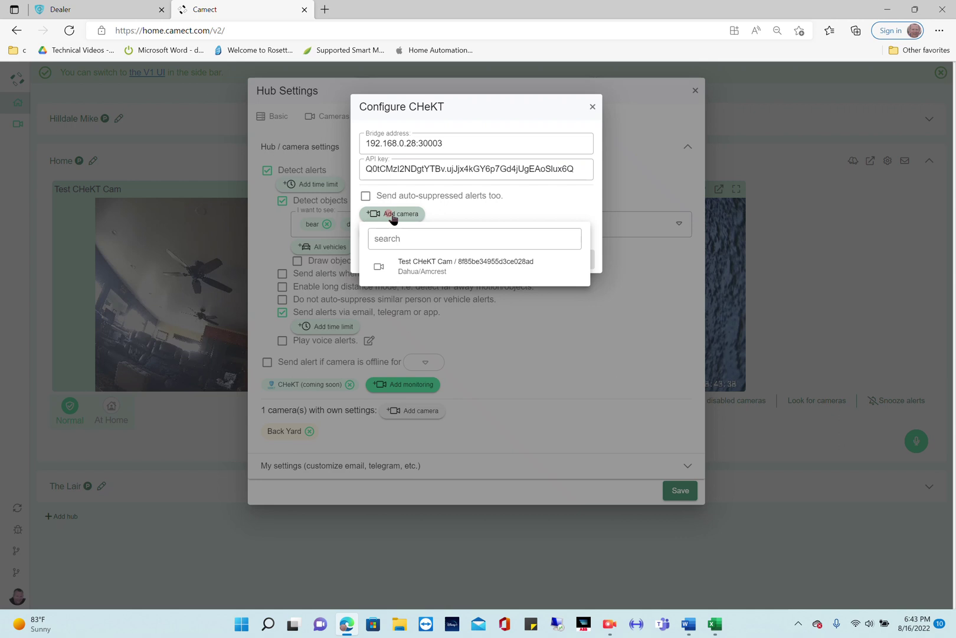
left_click(398, 271)
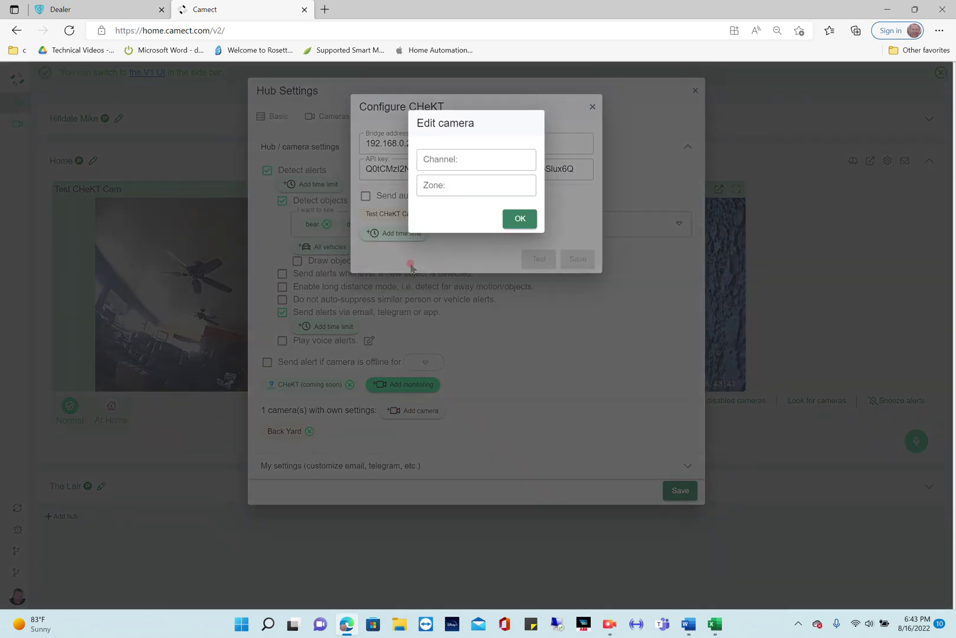
left_click(440, 158)
type("1")
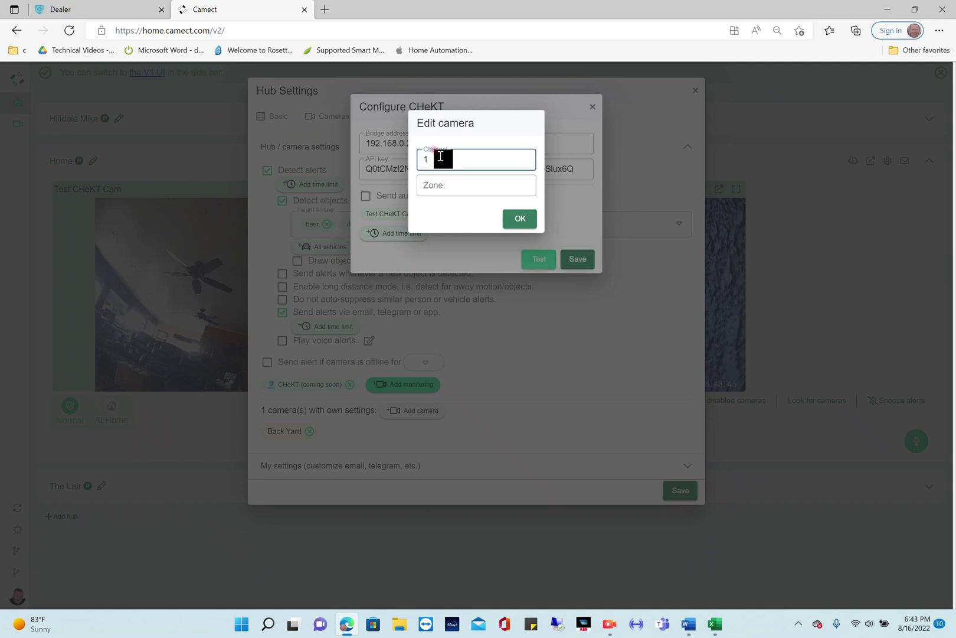
left_click(435, 188)
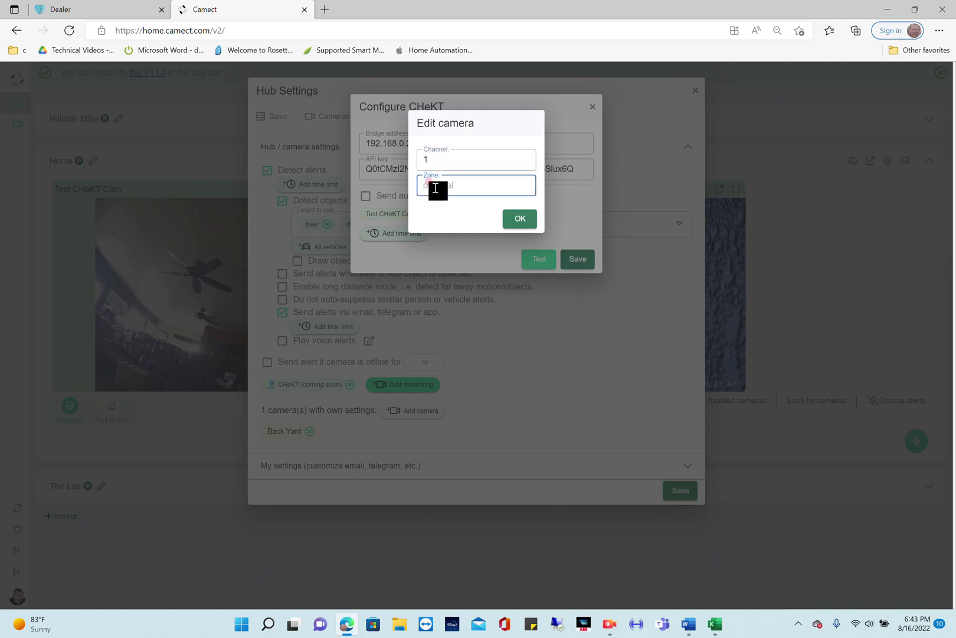
left_click(522, 215)
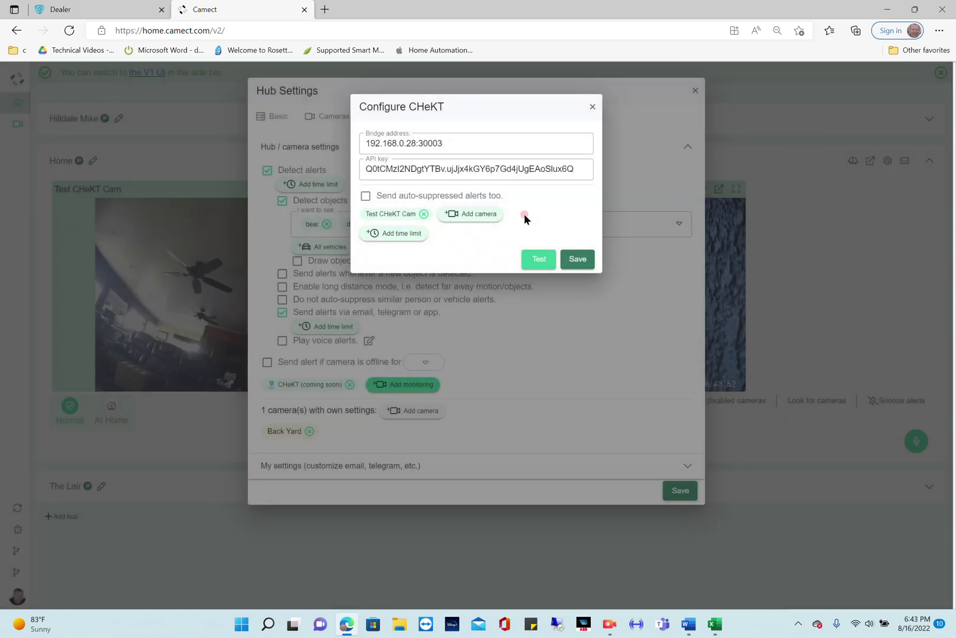
Save the CHeKT configuration, reopen it from the CHeKT chip and start a connection test.
left_click(570, 259)
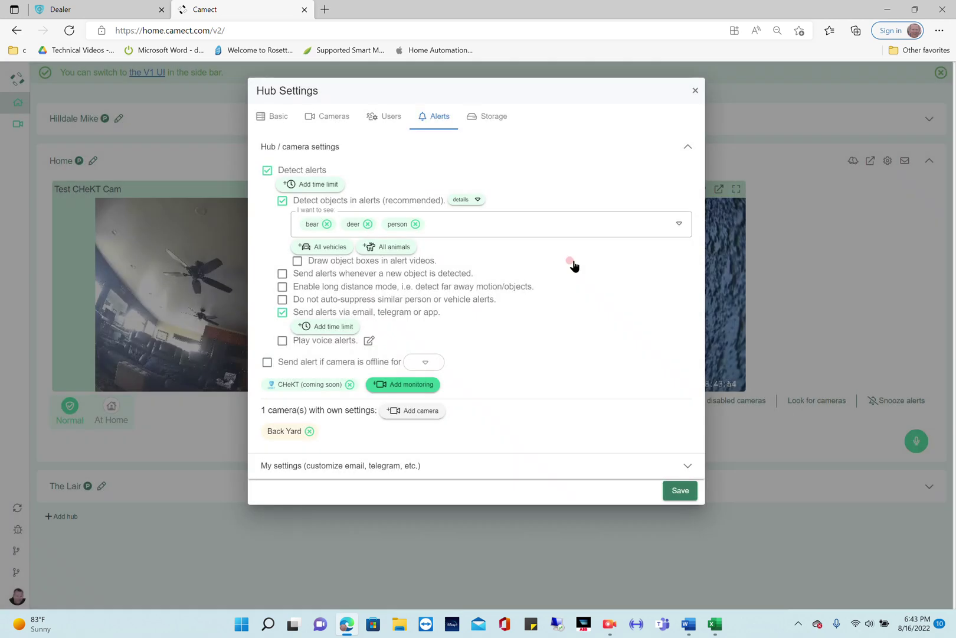
left_click(316, 386)
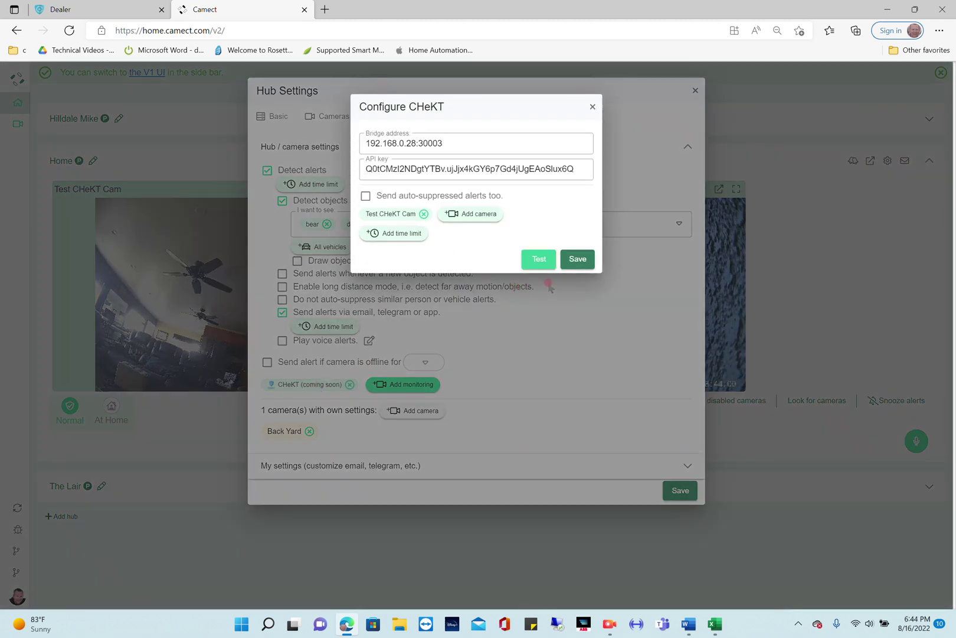
left_click(534, 269)
left_click(579, 268)
left_click(574, 266)
Run the CHeKT test to success, then save the CHeKT and hub alert settings.
left_click(534, 262)
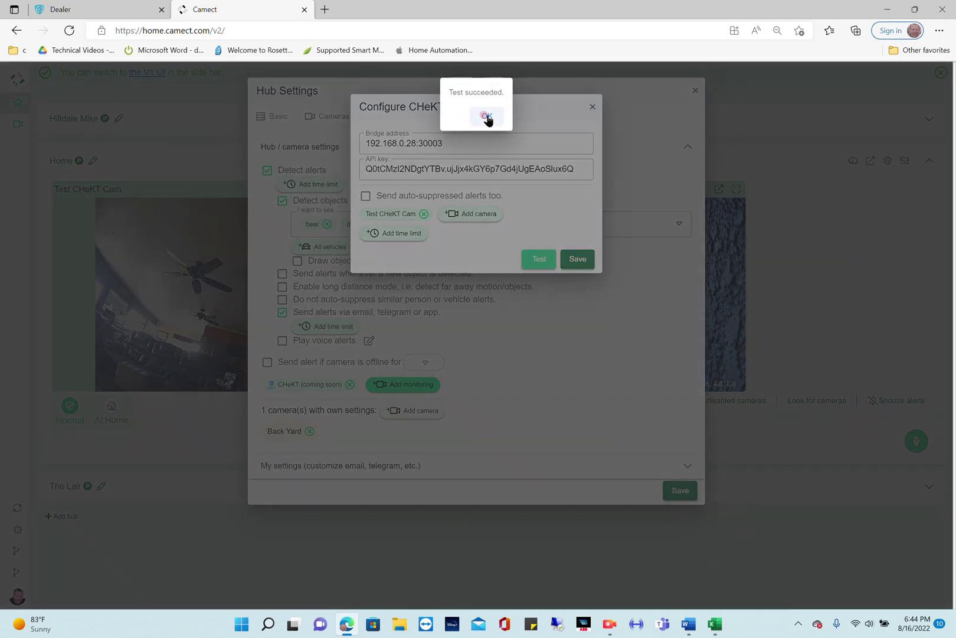
left_click(487, 116)
left_click(574, 260)
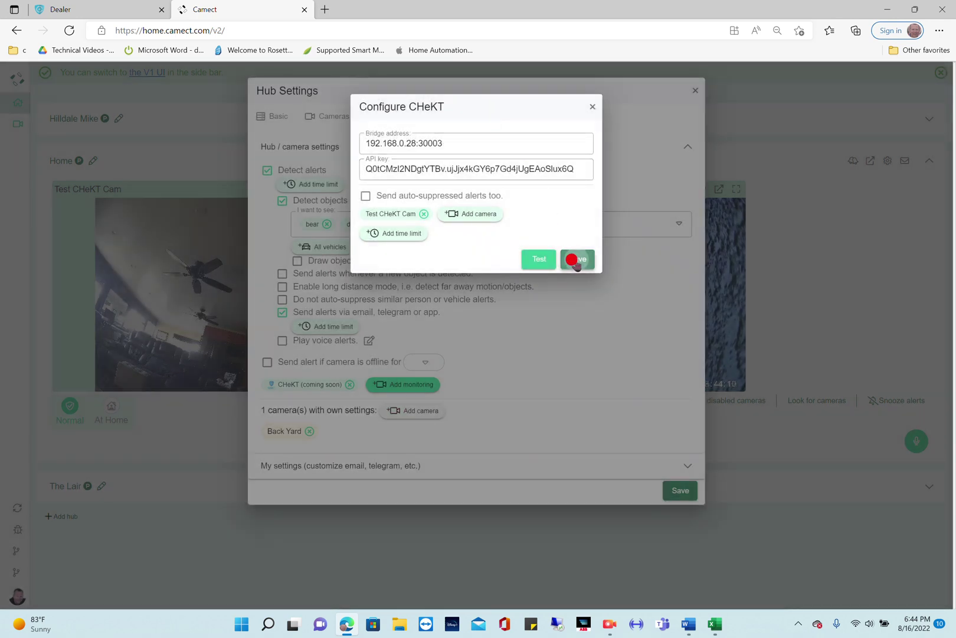
left_click(673, 493)
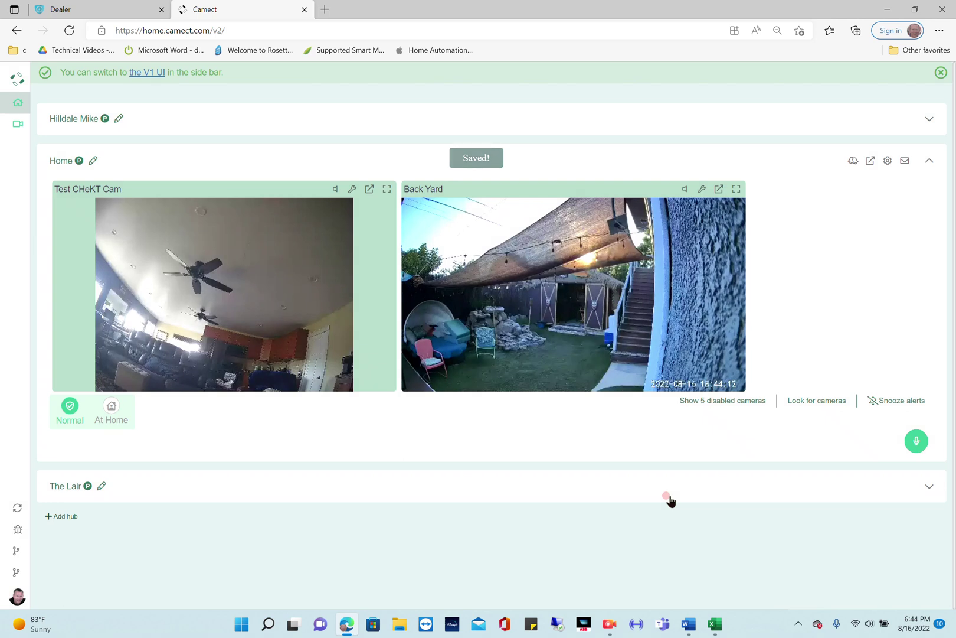
Review the 6:44:09 PM person alarm from Test zone 1 in the Monitoring Portal, then return to Camect.
left_click(59, 6)
left_click(302, 133)
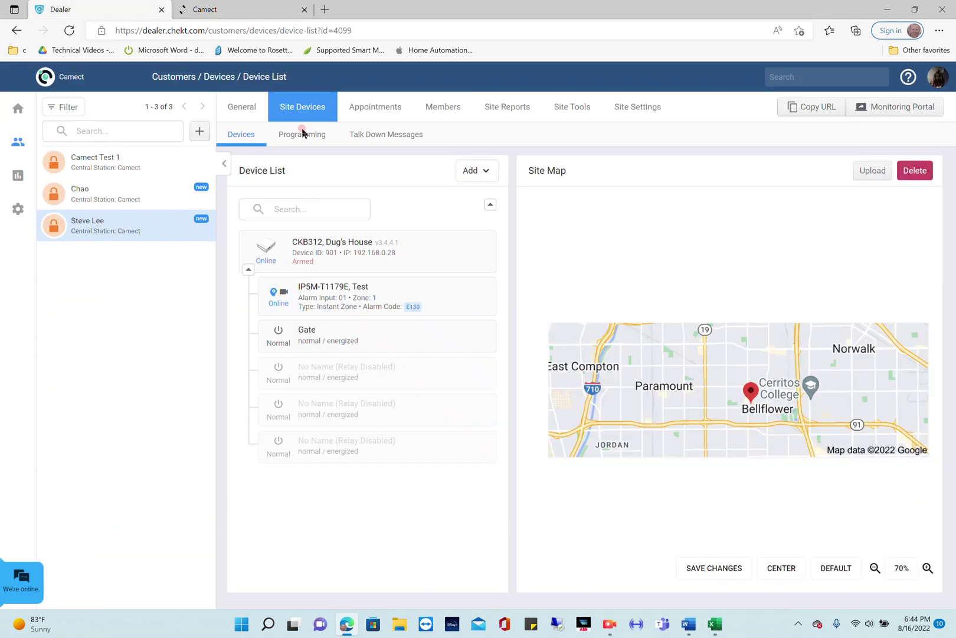
left_click(889, 107)
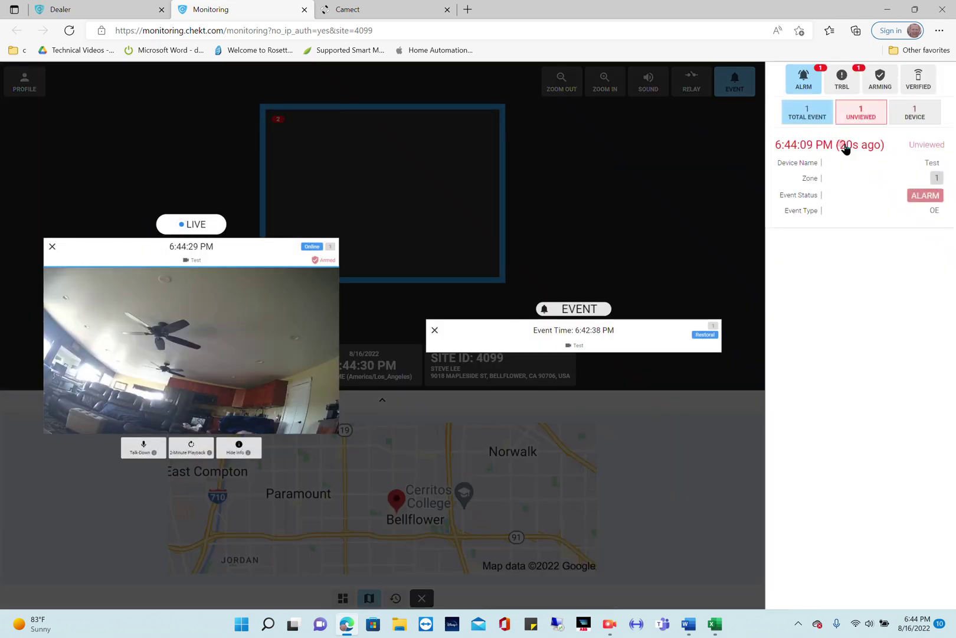
left_click(850, 186)
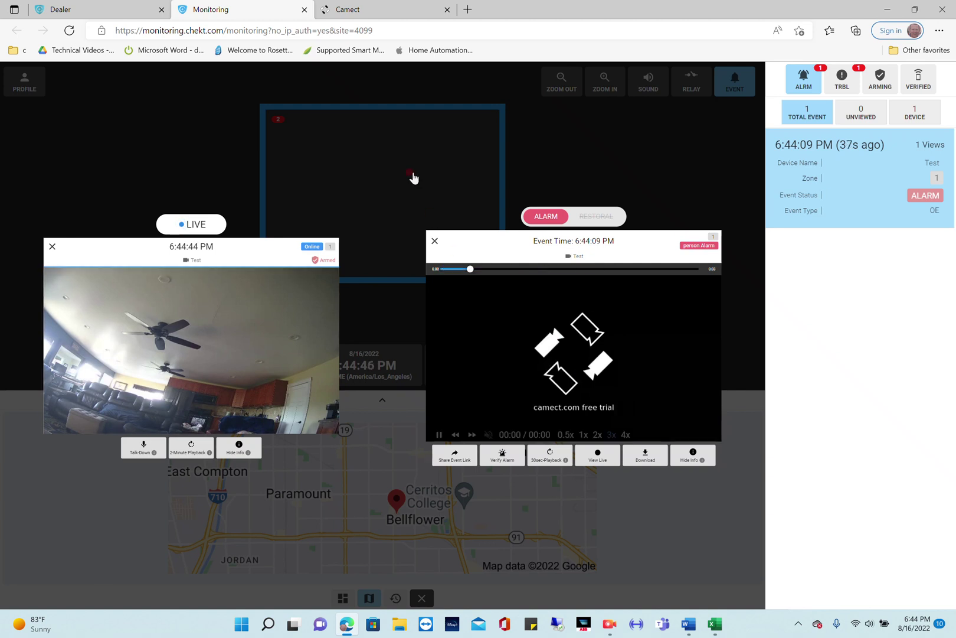
left_click(362, 12)
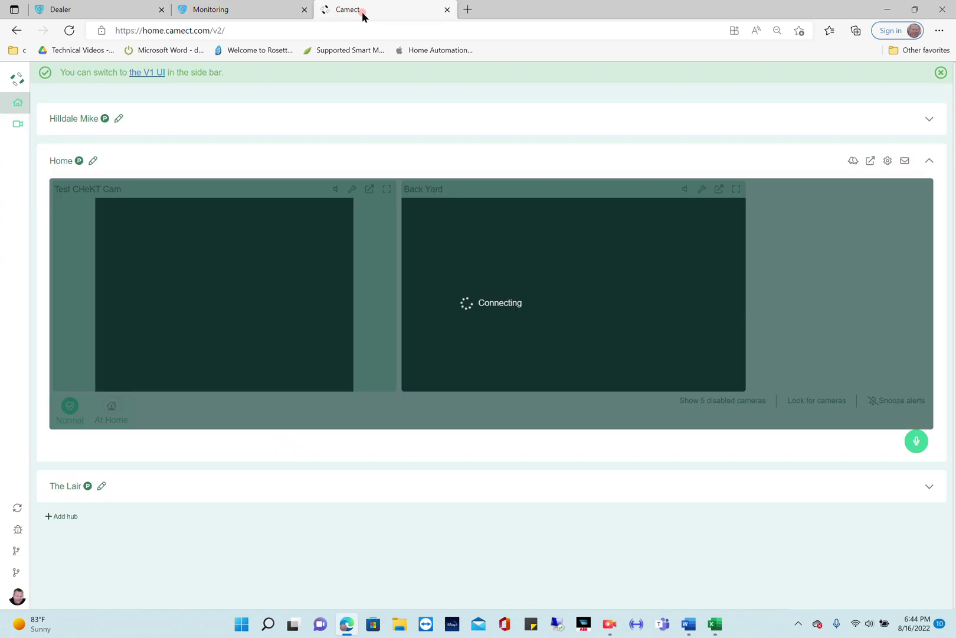
From the Home hub's Alerts settings, run another successful CHeKT test and close the configuration.
left_click(887, 161)
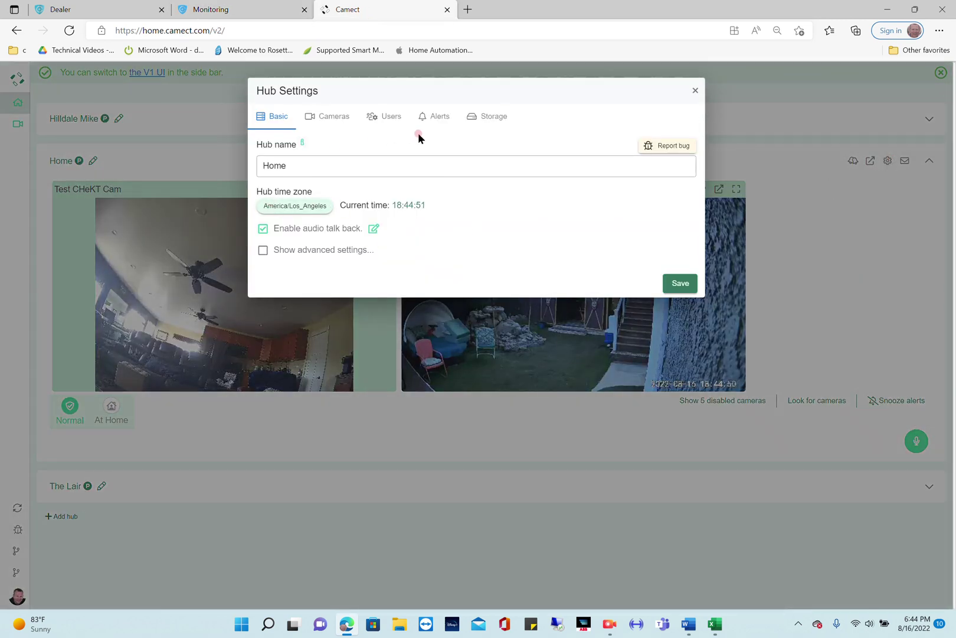
left_click(430, 115)
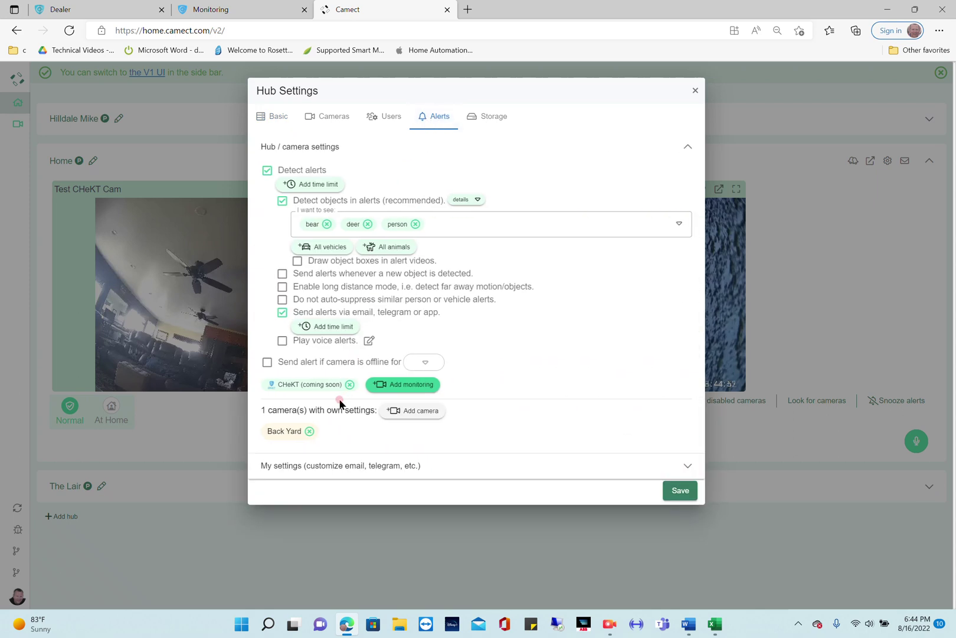
left_click(313, 384)
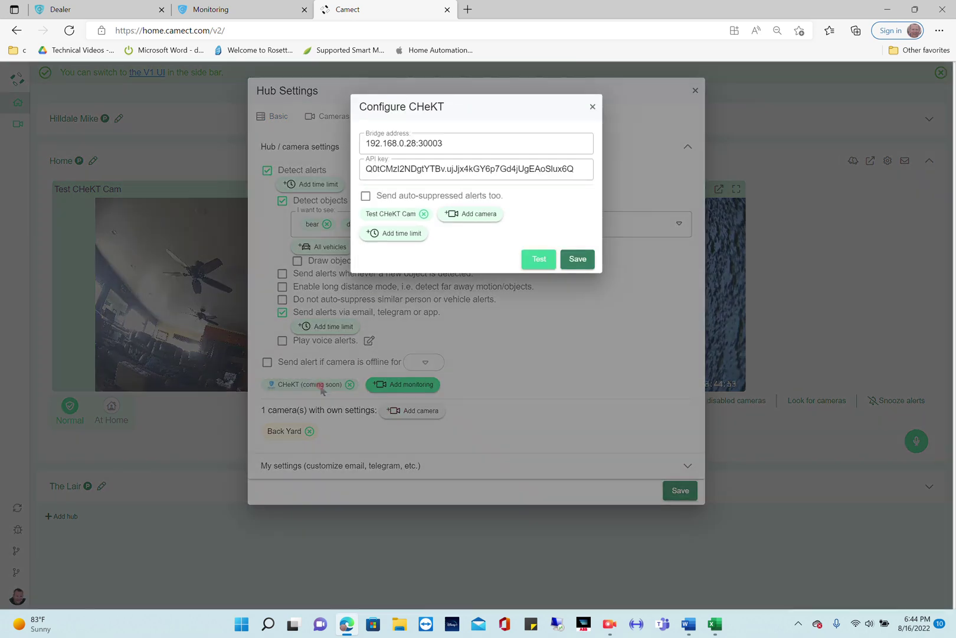
left_click(537, 260)
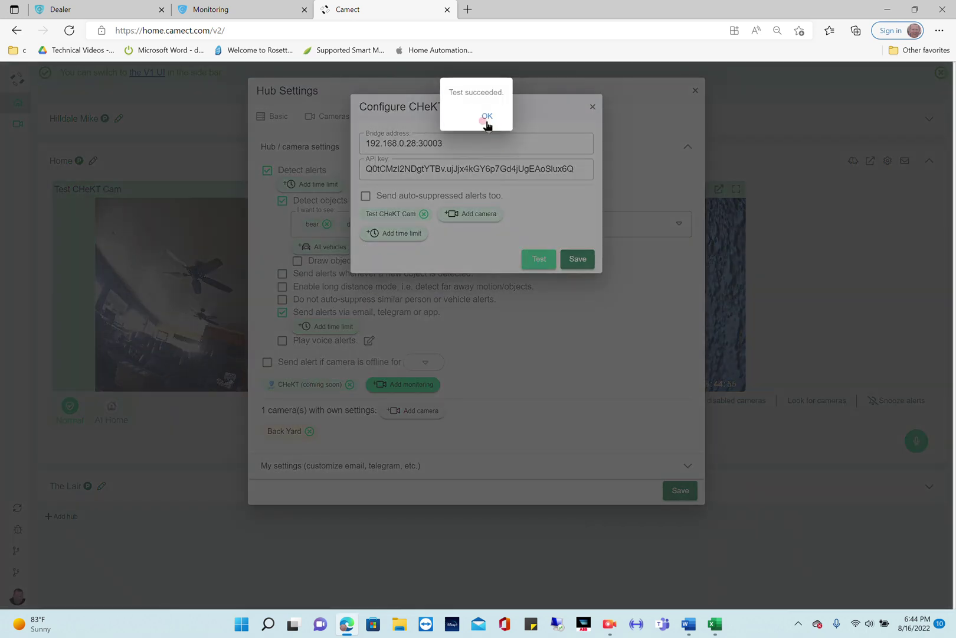
left_click(485, 116)
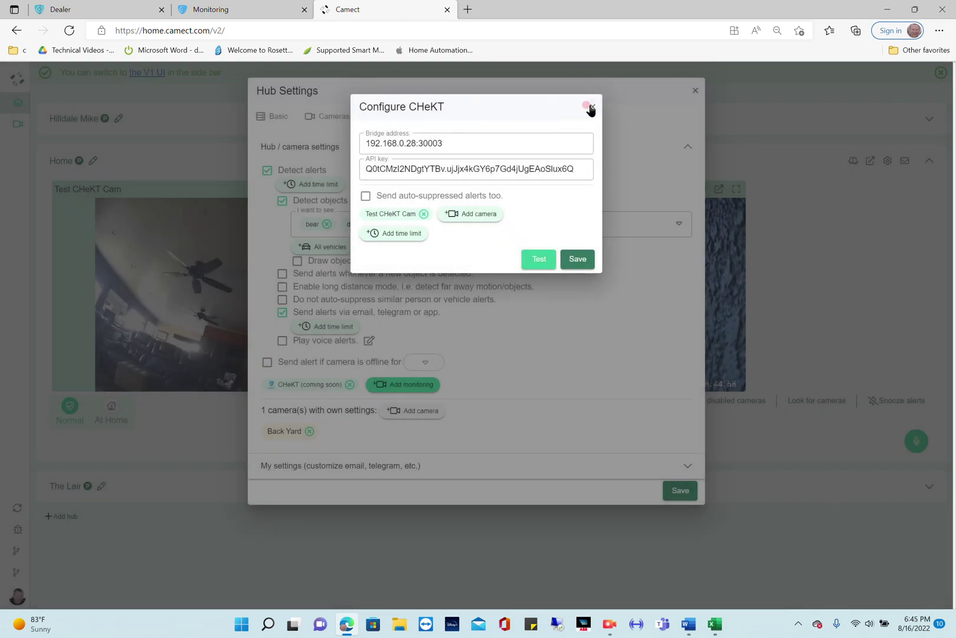
left_click(591, 105)
Inspect the new unviewed 6:44:58 PM alarm from Test zone 1 in the monitoring console.
left_click(251, 10)
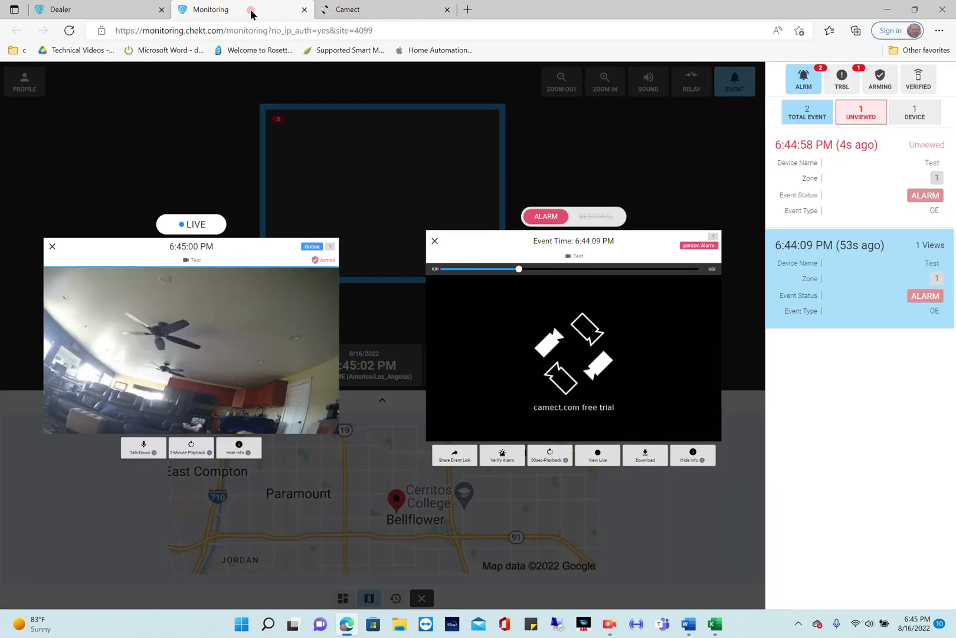
left_click(813, 155)
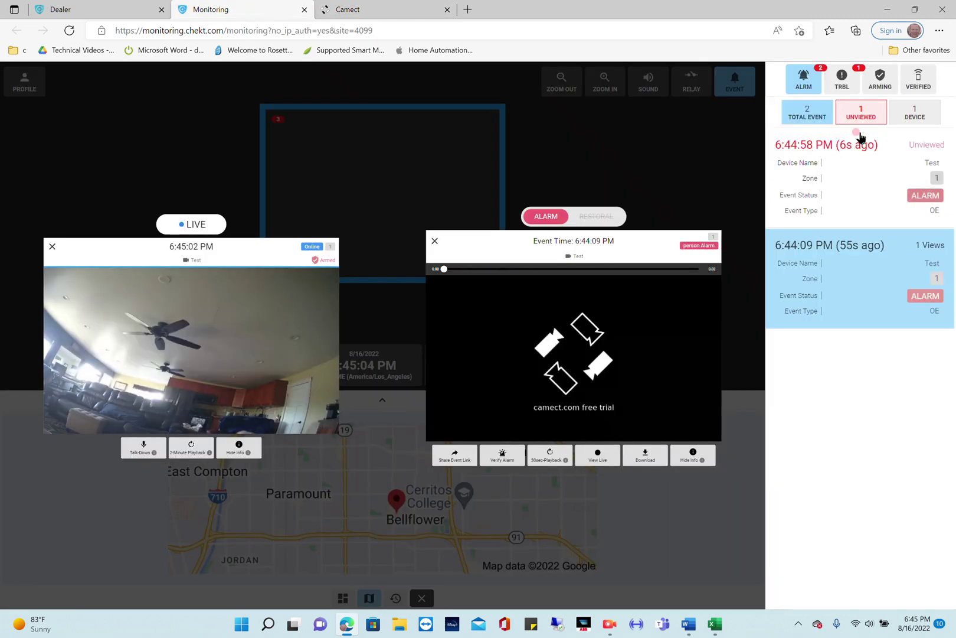
left_click(843, 154)
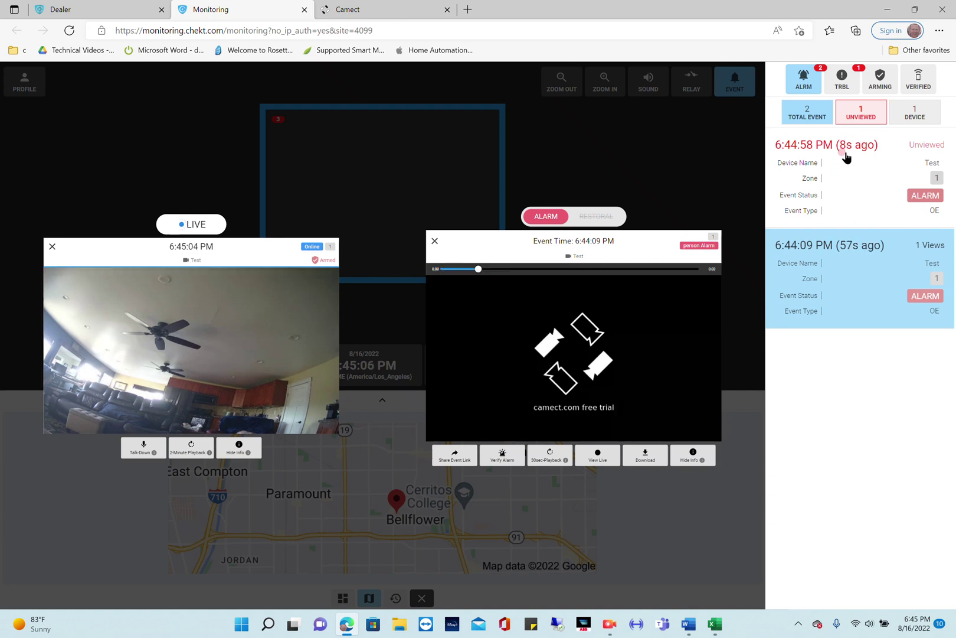